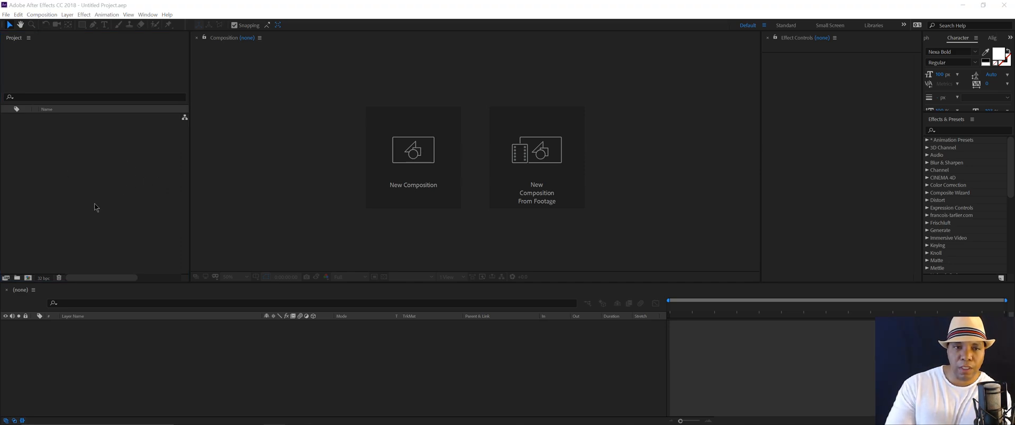
Import the WaterCreek.aec scene file via the Import dialog (Ctrl+I).
key("ctrl+i")
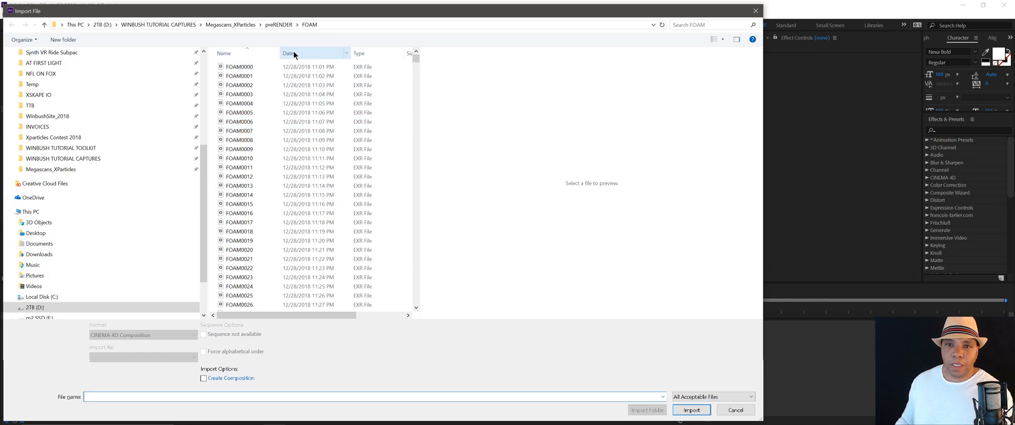
left_click(245, 53)
left_click_drag(266, 53, 326, 54)
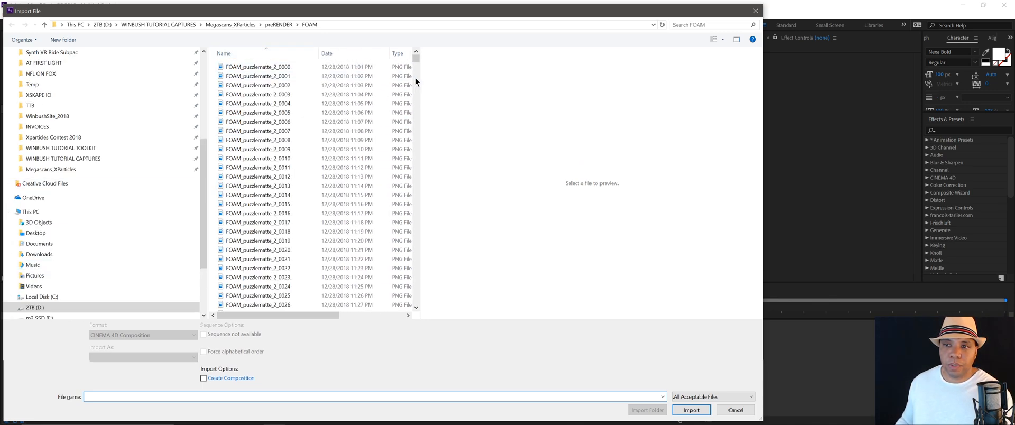
left_click_drag(420, 79, 558, 89)
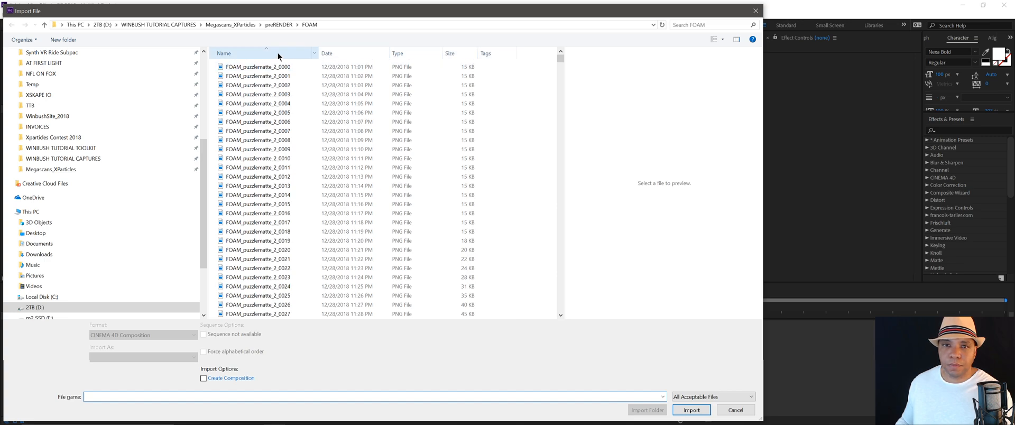
left_click(258, 53)
left_click(244, 66)
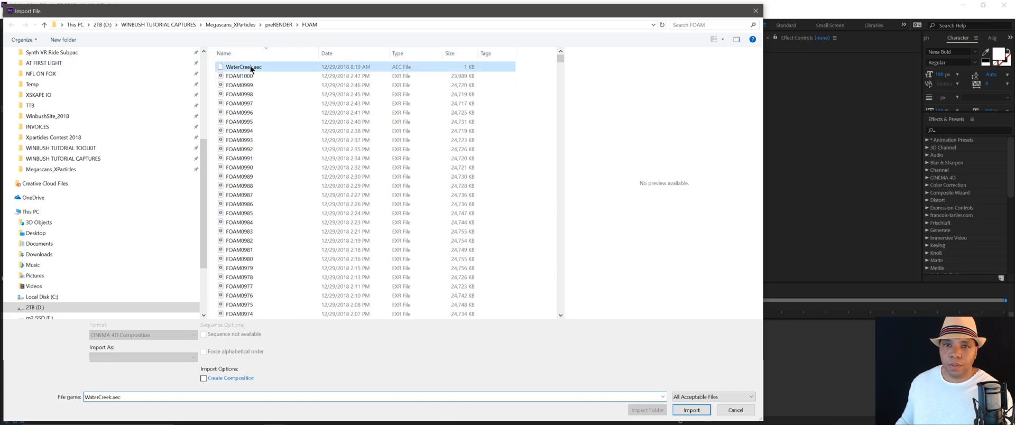
left_click(691, 411)
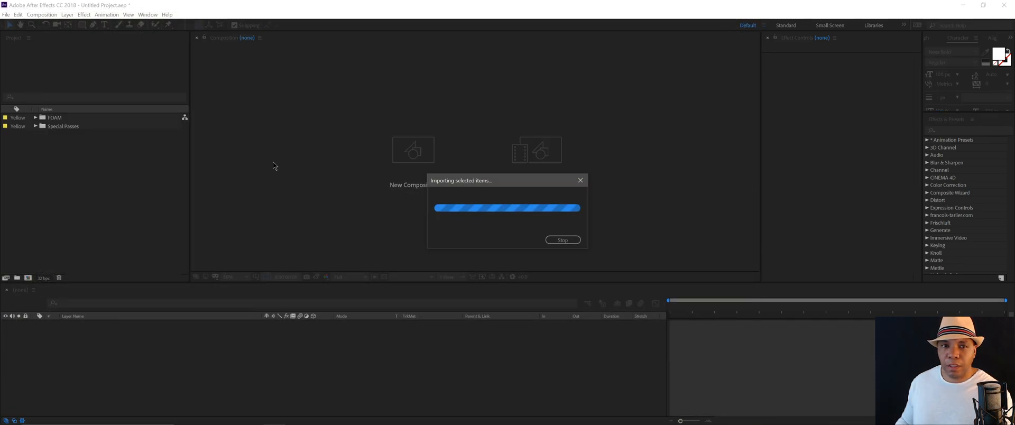
Remove the unneeded FOAM_rgba0000.png footage and bring up the FOAM composition.
left_click(36, 118)
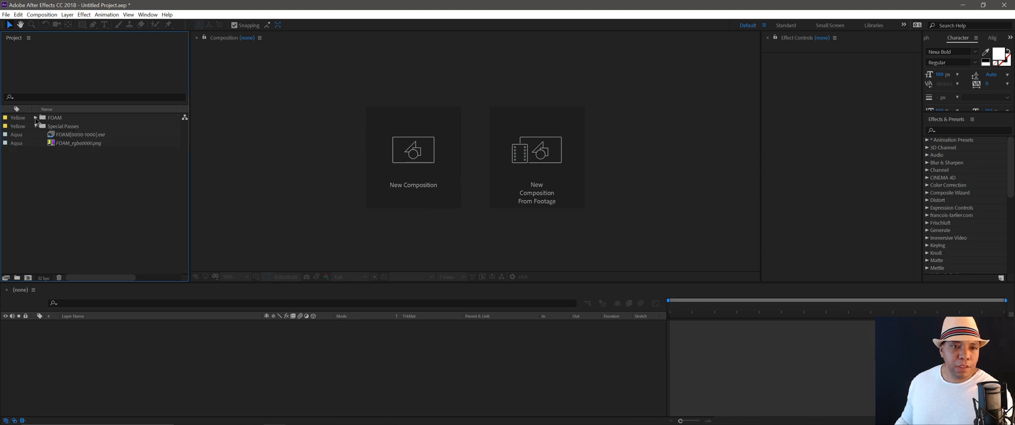
left_click(35, 150)
left_click(97, 168)
key("Delete")
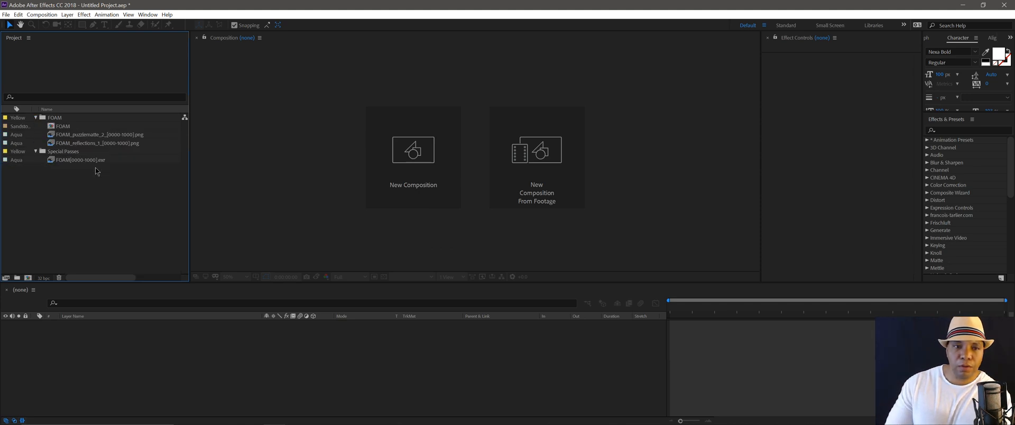
double_click(77, 126)
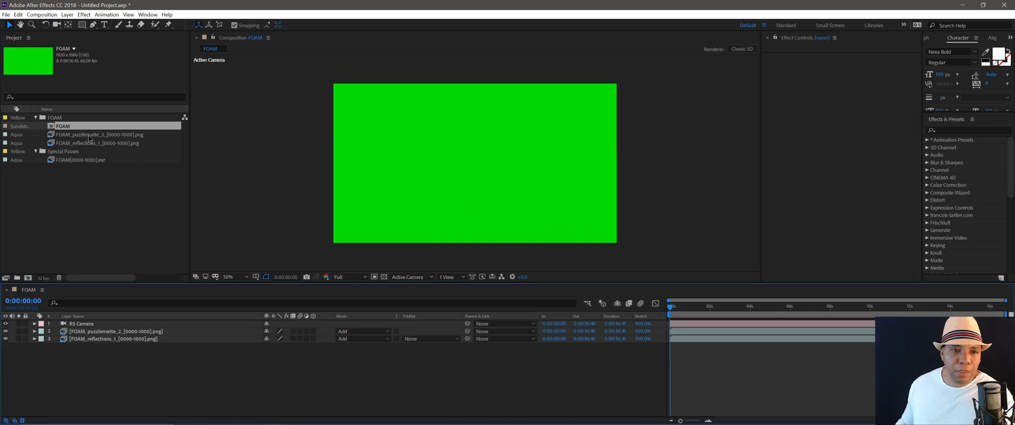
Move FOAM[0000-1000].exr into the FOAM folder and delete the empty Special Passes folder.
left_click(107, 144)
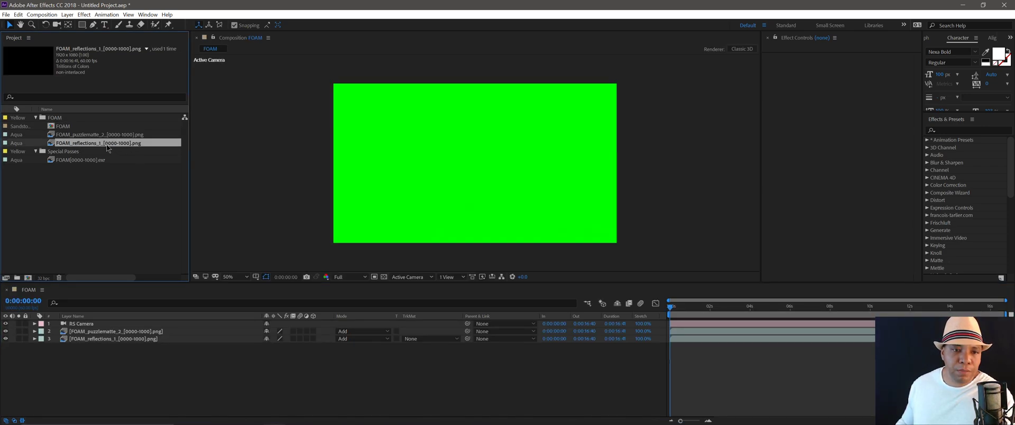
left_click(72, 160)
left_click_drag(72, 160, 108, 135)
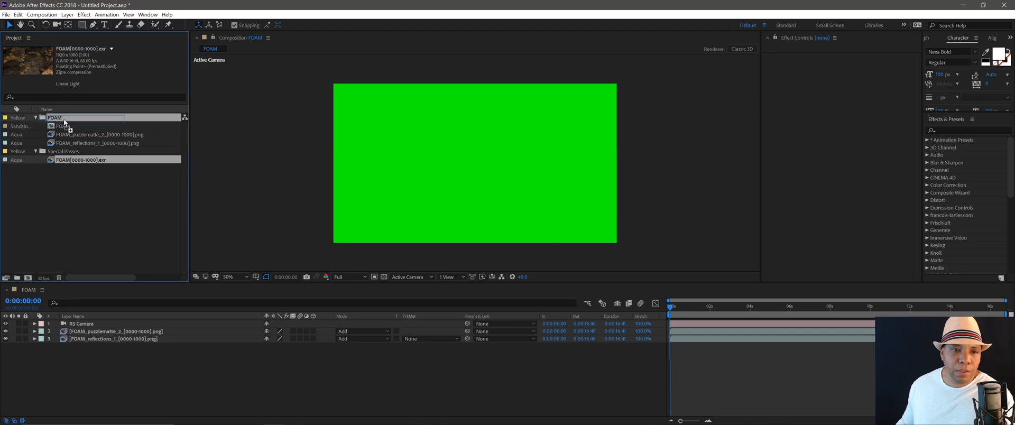
left_click(78, 161)
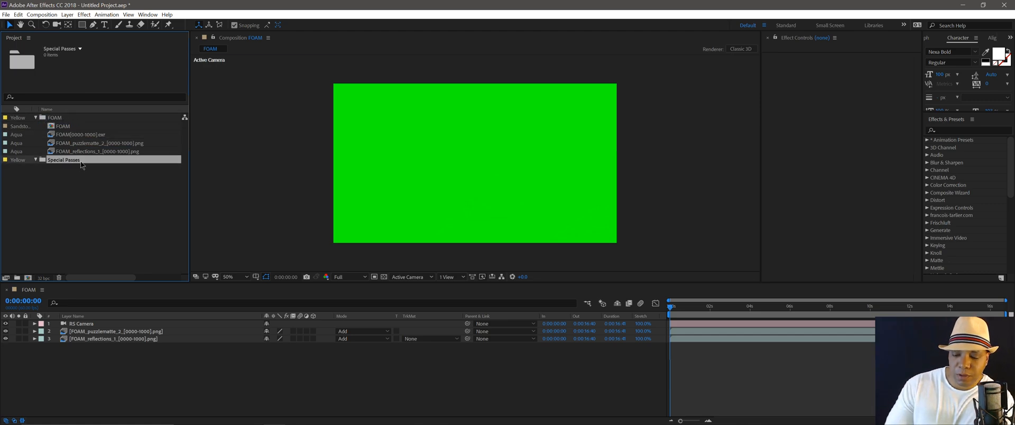
key("Delete")
left_click_drag(156, 363, 137, 320)
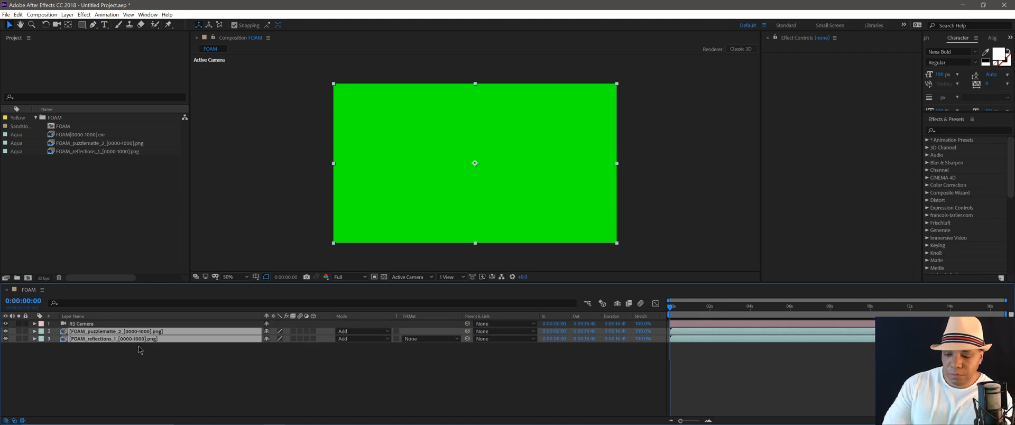
Replace the PNG layers with the FOAM[0000-1000].exr render and preview the water splash.
key("Delete")
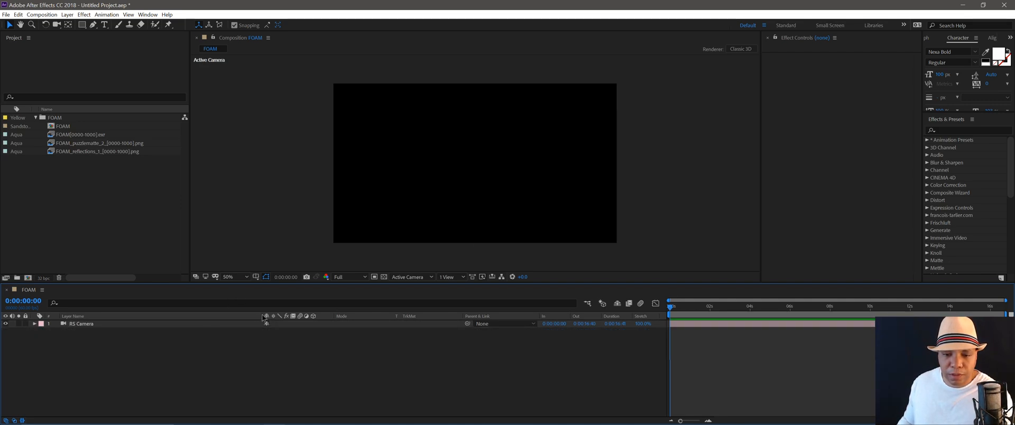
left_click_drag(671, 334, 543, 333)
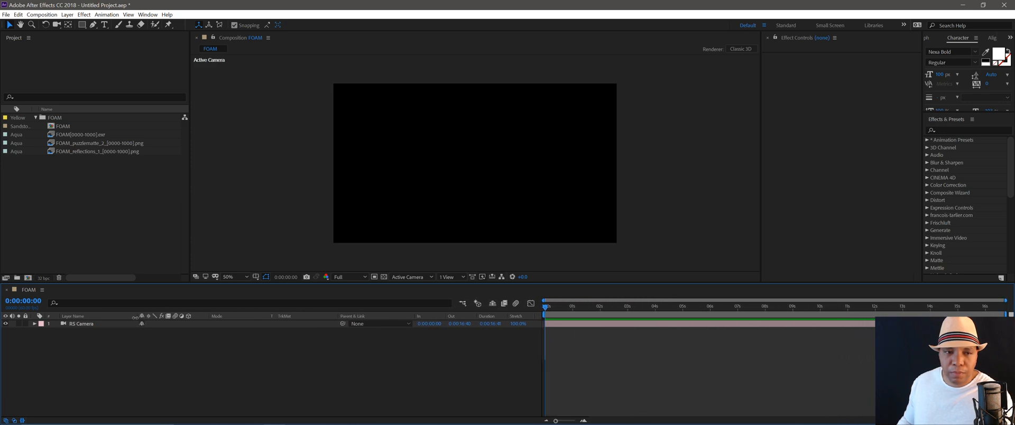
left_click(80, 134)
left_click_drag(101, 135, 118, 349)
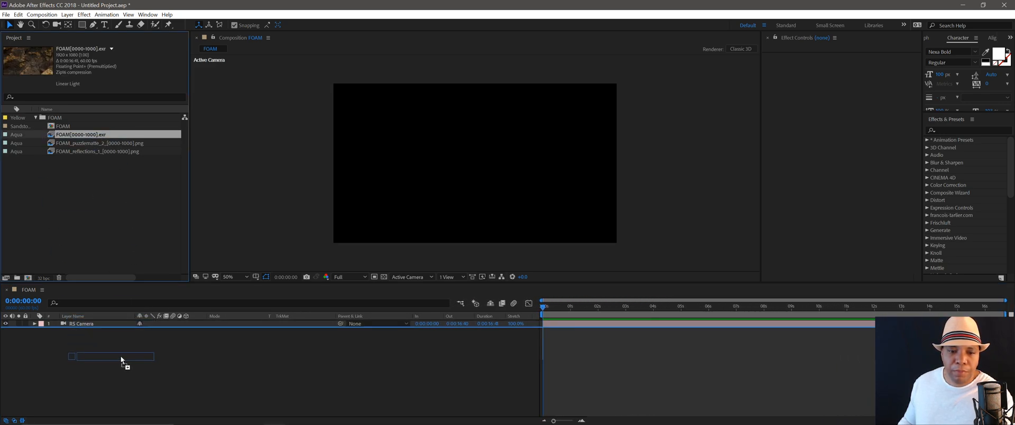
left_click_drag(544, 306, 833, 306)
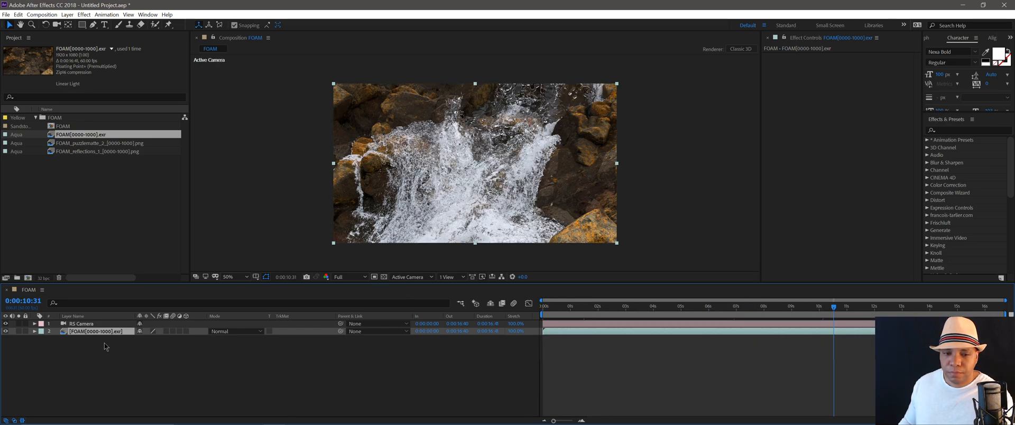
left_click(22, 420)
left_click(425, 306)
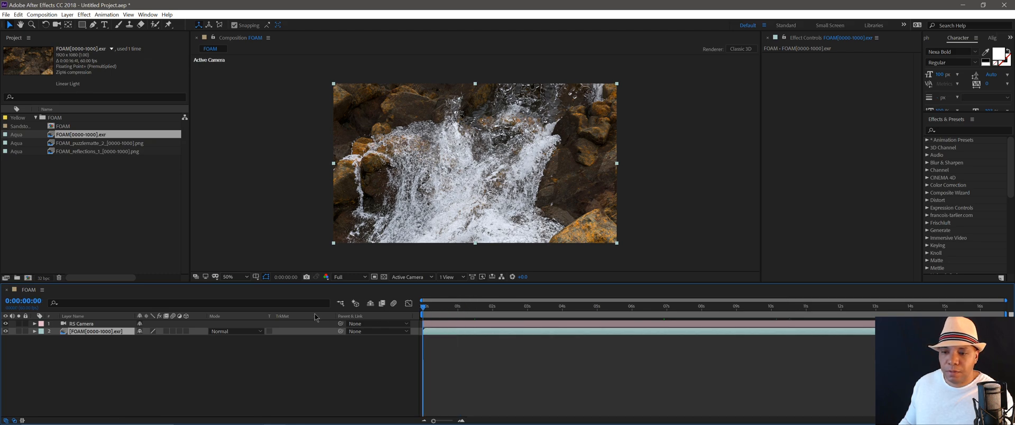
Add FOAM_puzzlematte_2 below the render, check its colour regions, then leave it hidden.
left_click(92, 144)
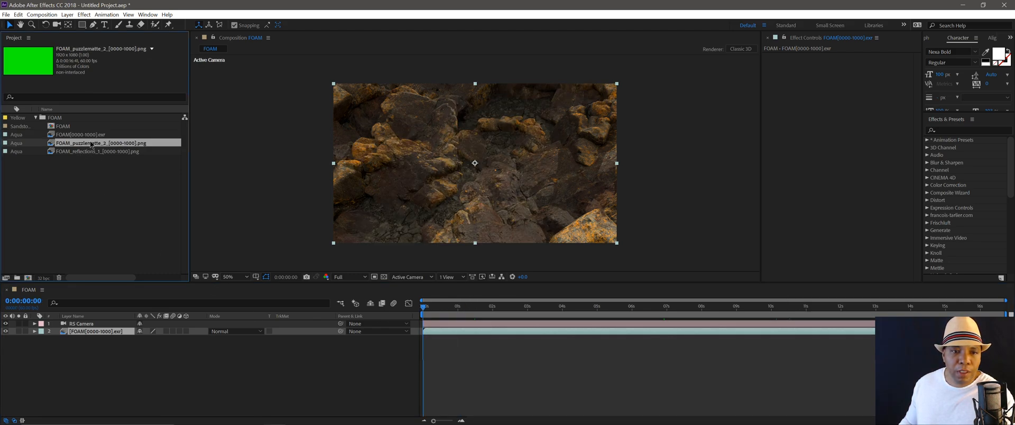
left_click_drag(92, 143, 84, 339)
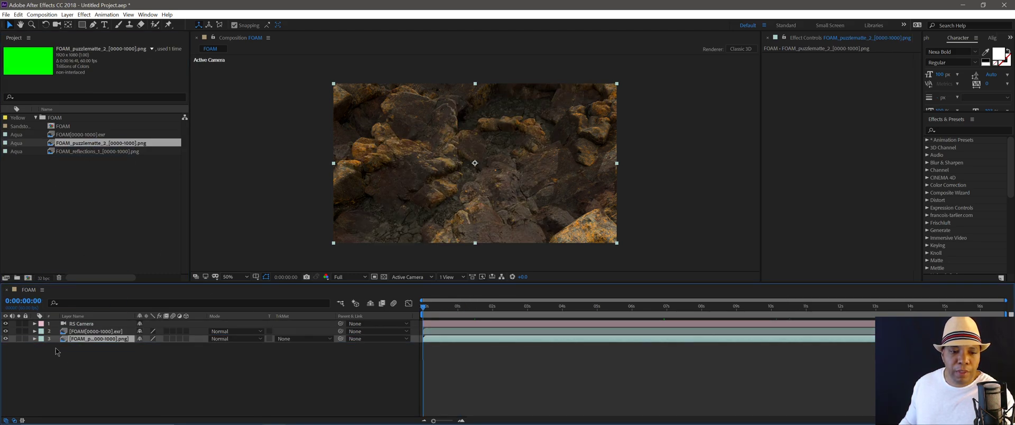
left_click(6, 334)
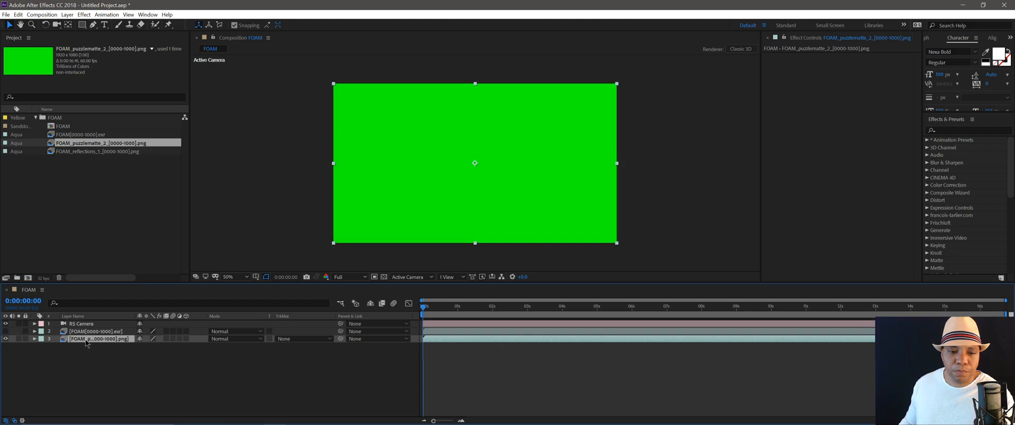
left_click_drag(445, 307, 753, 308)
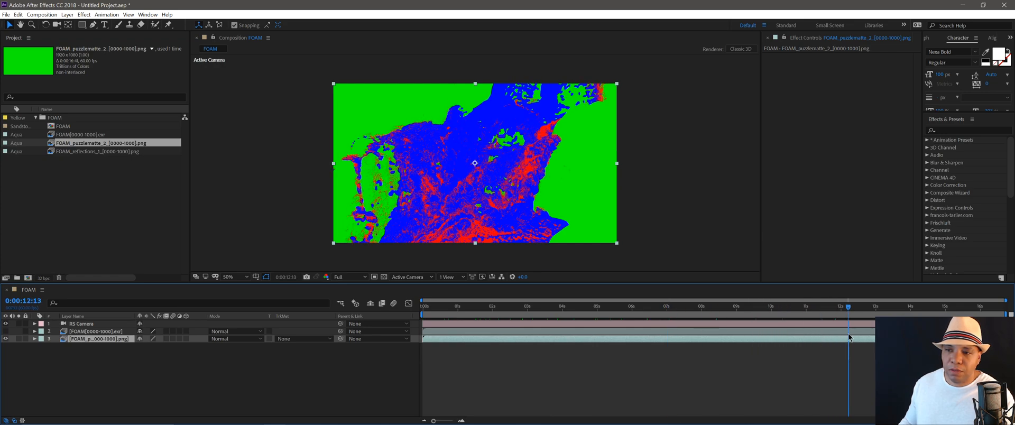
key("Home")
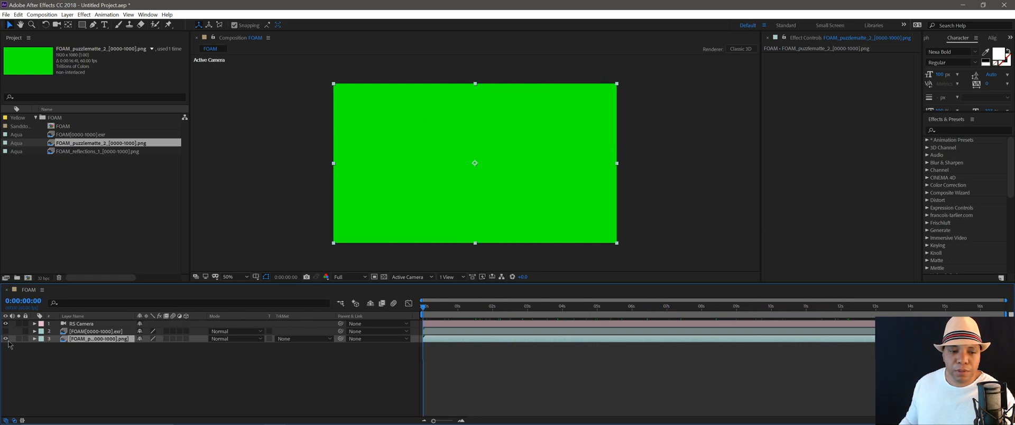
left_click(7, 340)
left_click(7, 332)
left_click(95, 332)
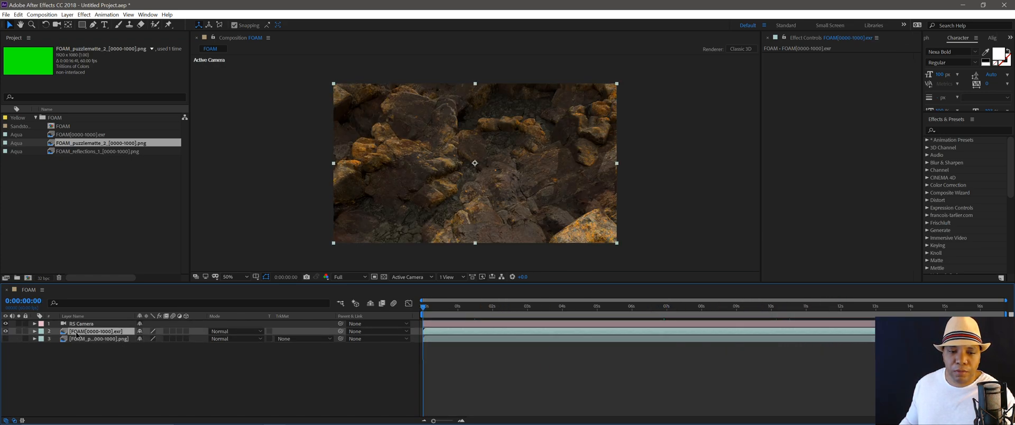
Apply Set Matte to the EXR layer using layer 3 FOAM_puzzlematte's Red Channel.
left_click(951, 128)
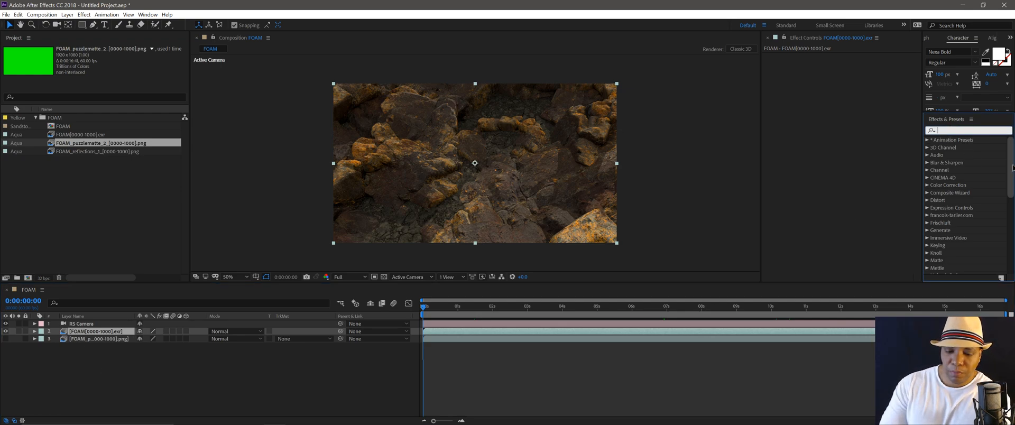
type("set")
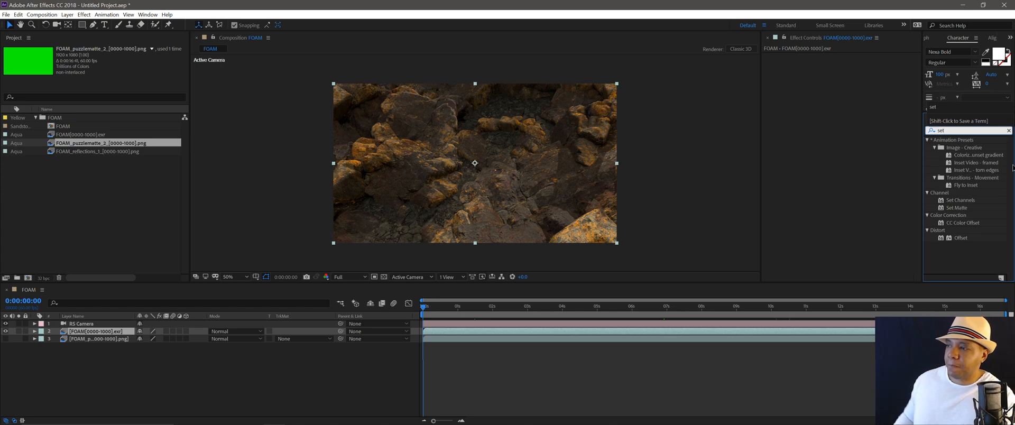
left_click(962, 208)
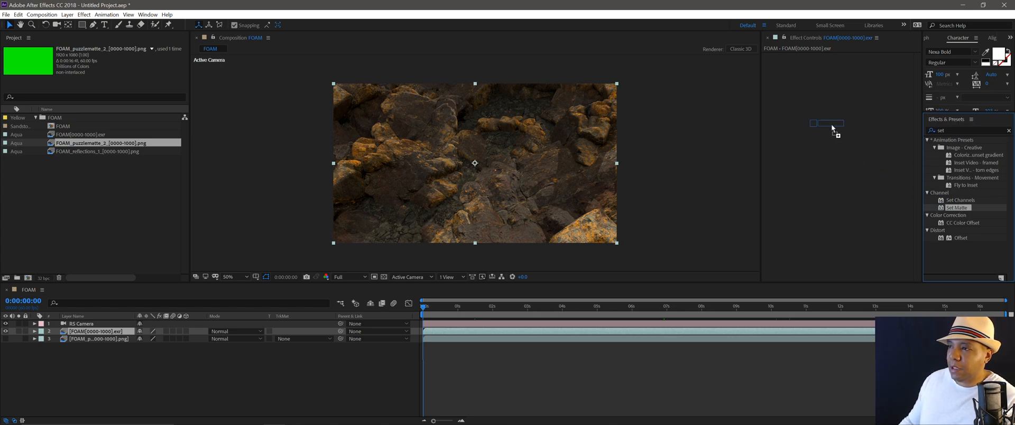
left_click_drag(961, 209, 833, 129)
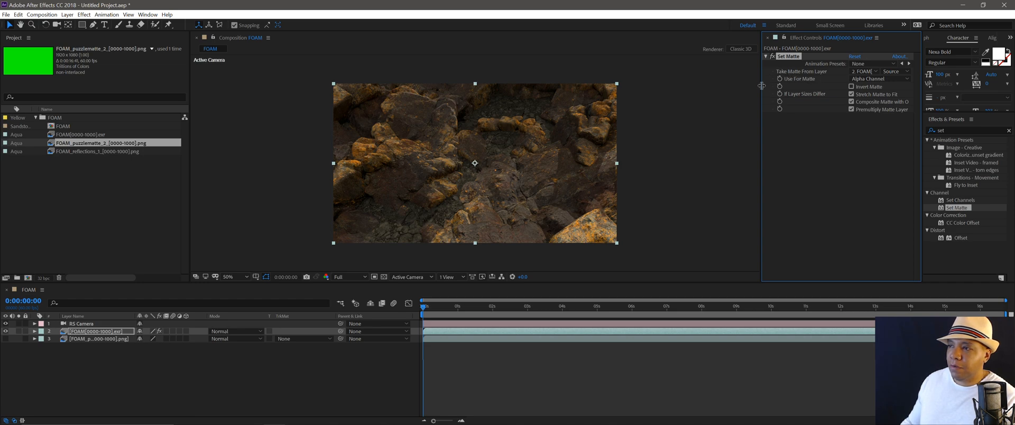
left_click_drag(761, 86, 726, 85)
left_click(852, 71)
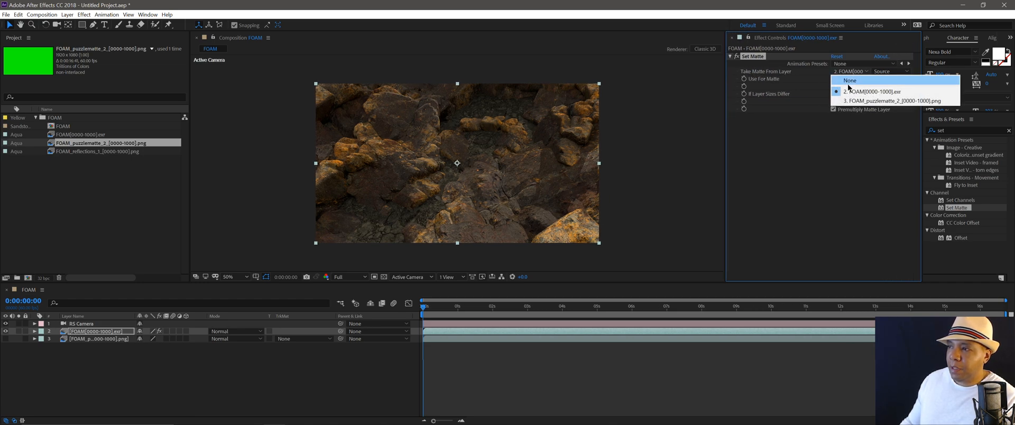
left_click(854, 102)
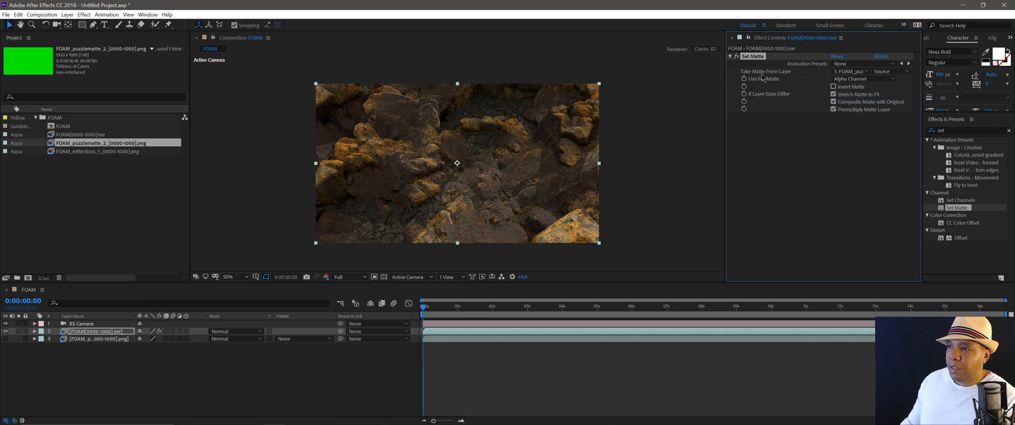
left_click(852, 80)
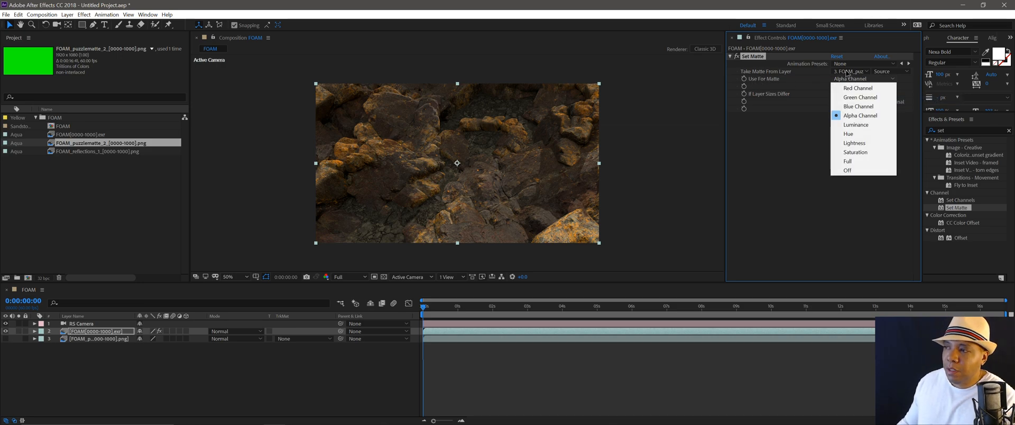
left_click(857, 89)
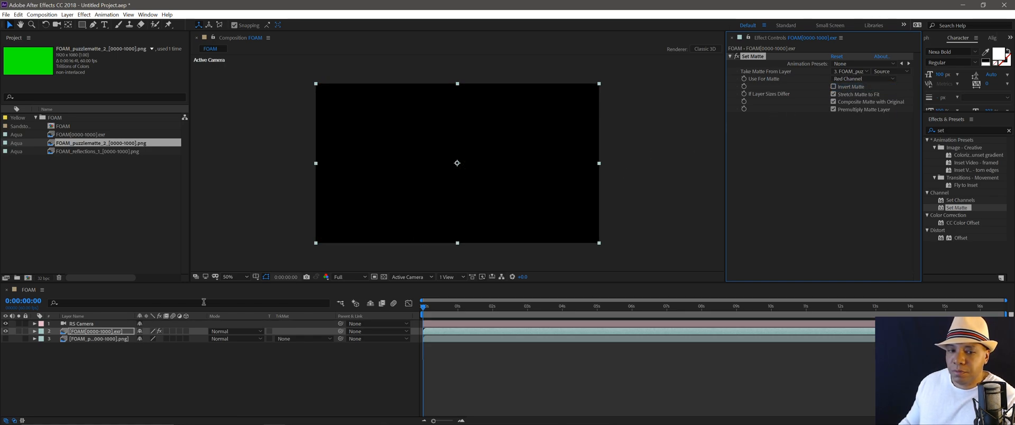
Label the foam layer Red and scrub through time to check the matte.
left_click(41, 332)
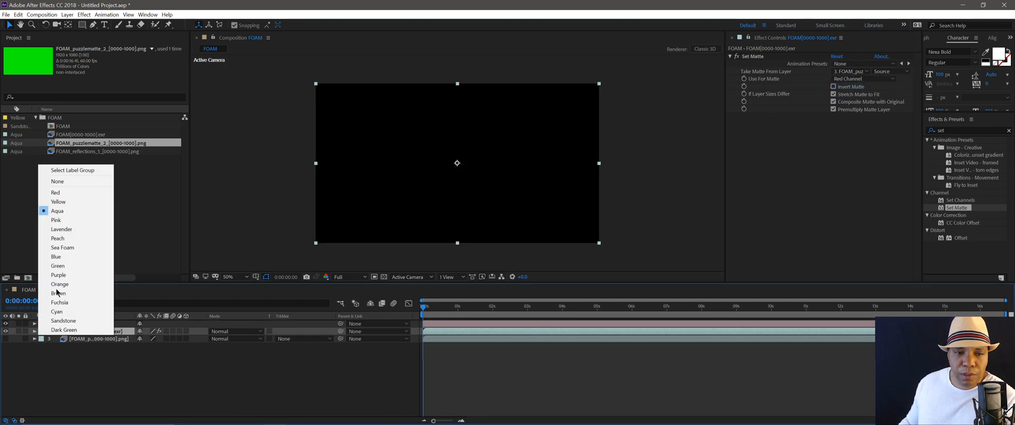
left_click(60, 198)
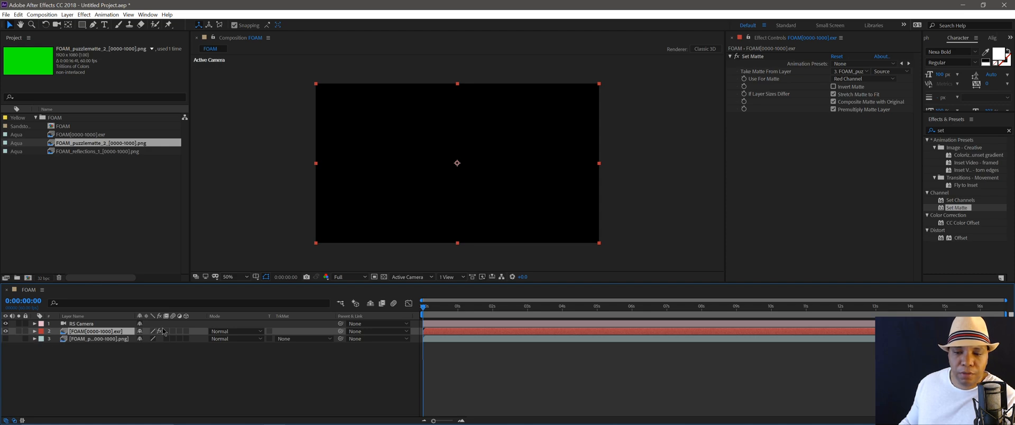
left_click_drag(429, 306, 746, 307)
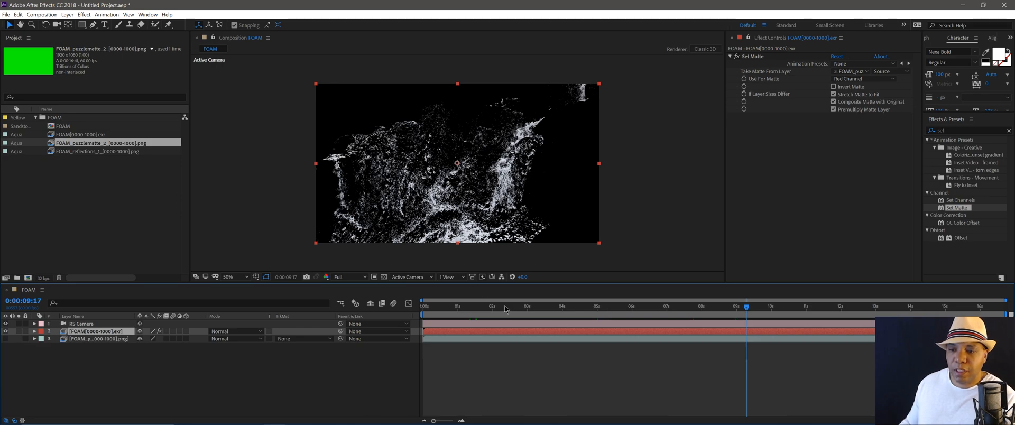
left_click(427, 307)
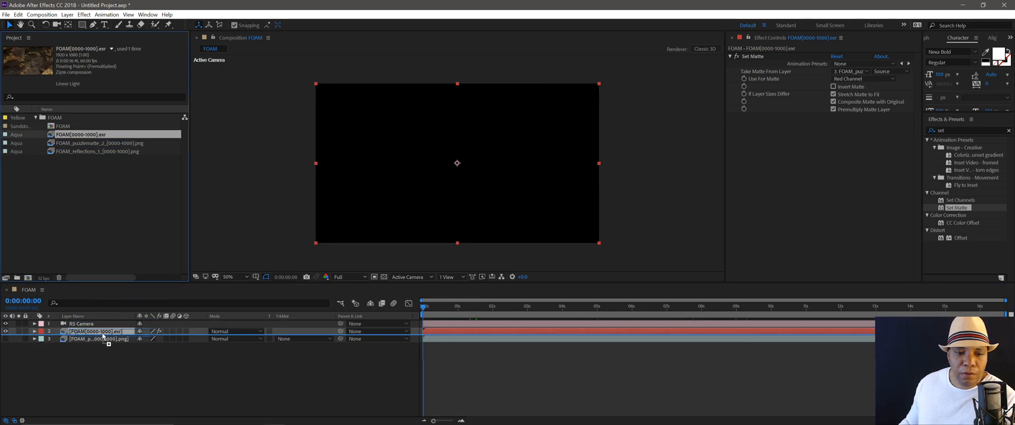
Add a second FOAM EXR layer with Set Matte from layer 4 puzzlematte's Green Channel.
left_click_drag(83, 135, 48, 336)
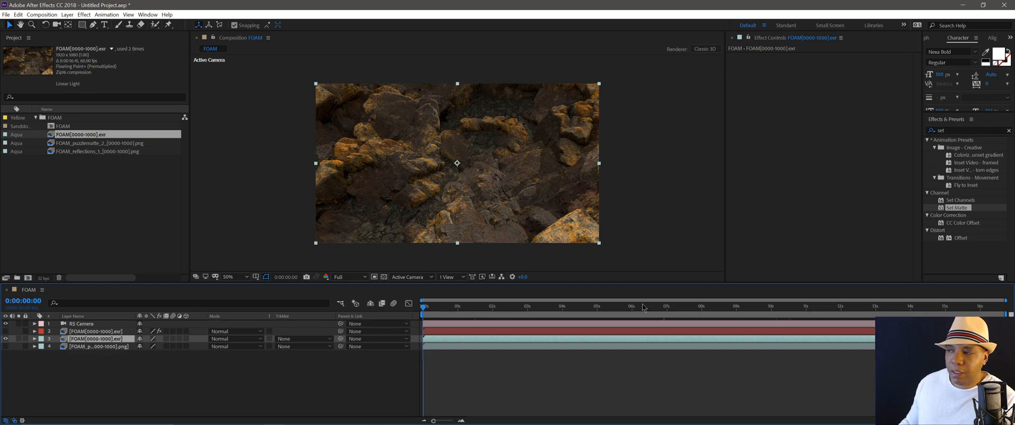
double_click(955, 208)
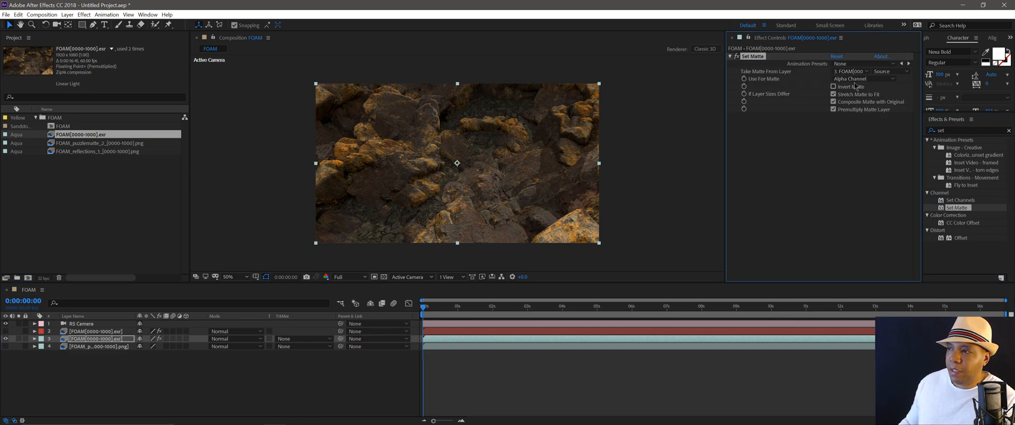
left_click(851, 72)
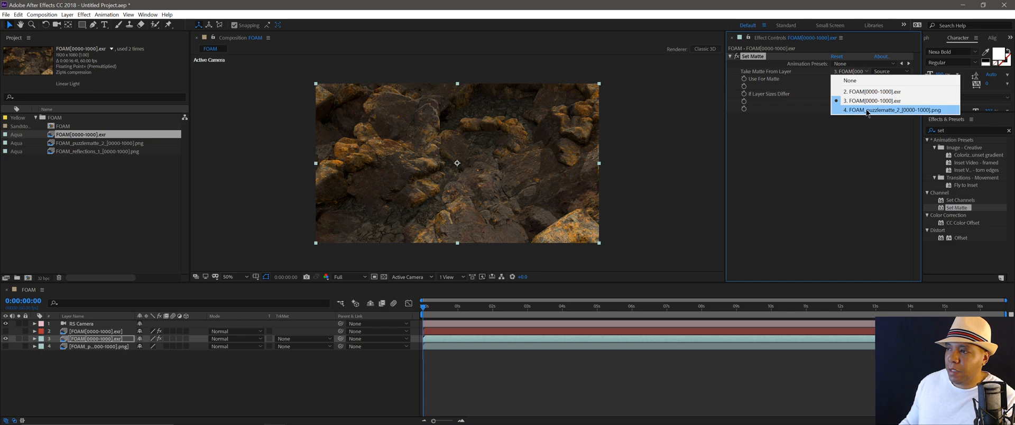
left_click(868, 110)
left_click(851, 78)
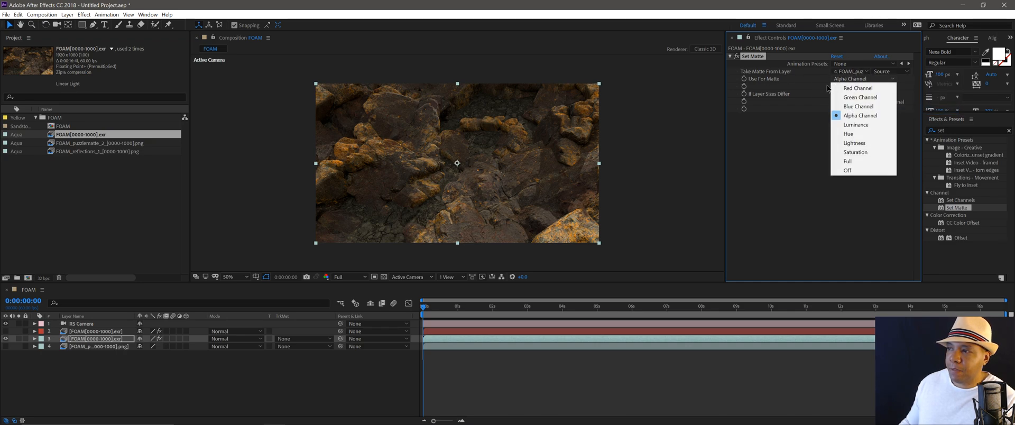
left_click(860, 98)
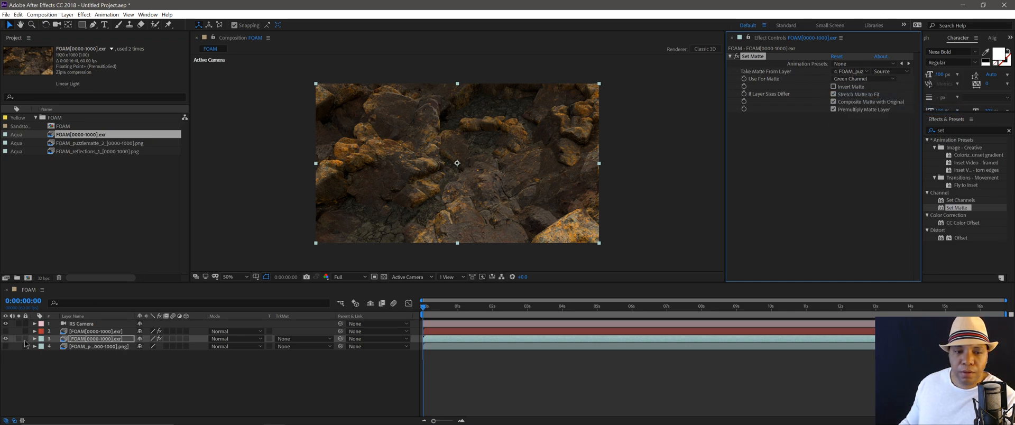
Label the rock layer Green and scrub through time to check the matte.
left_click(45, 340)
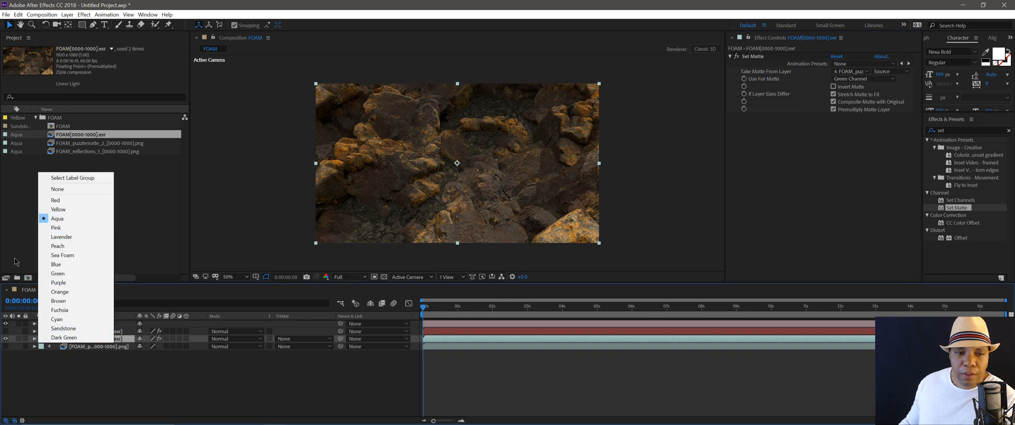
left_click(70, 275)
left_click_drag(536, 308, 727, 308)
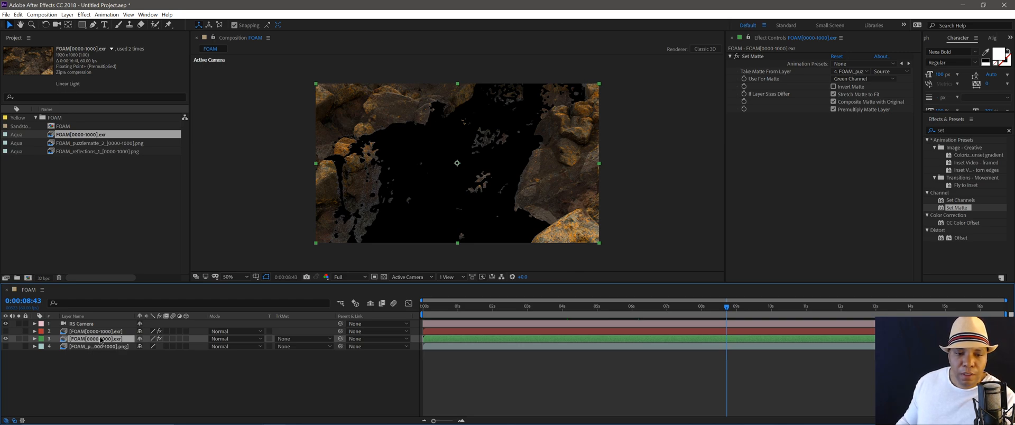
Duplicate the rock layer (Ctrl+D), label it Blue and switch its matte to the Blue Channel.
key("Home")
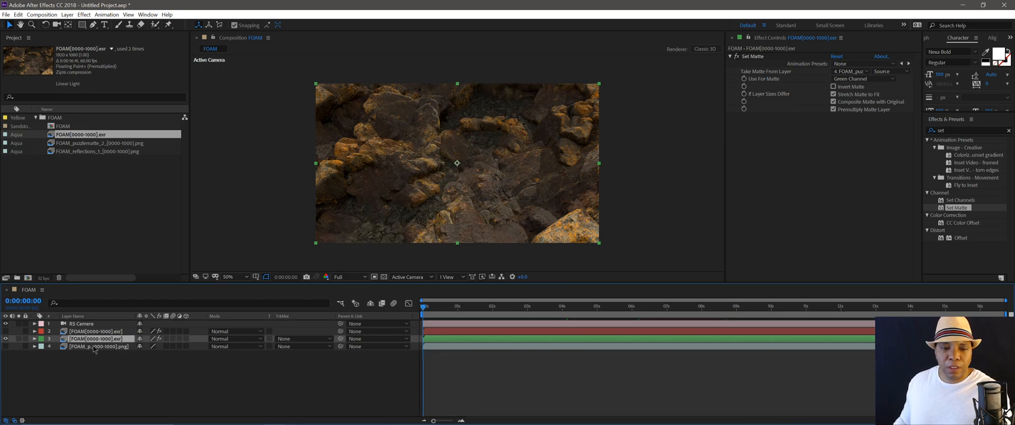
left_click(97, 338)
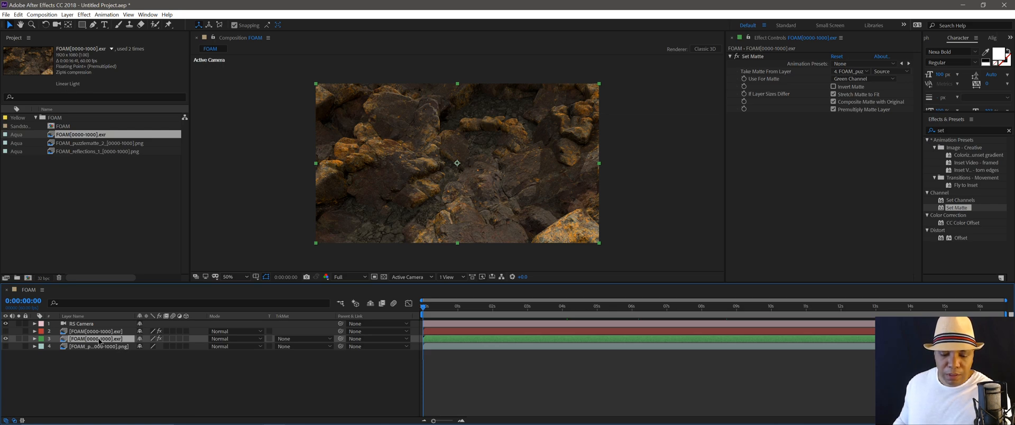
key("ctrl+d")
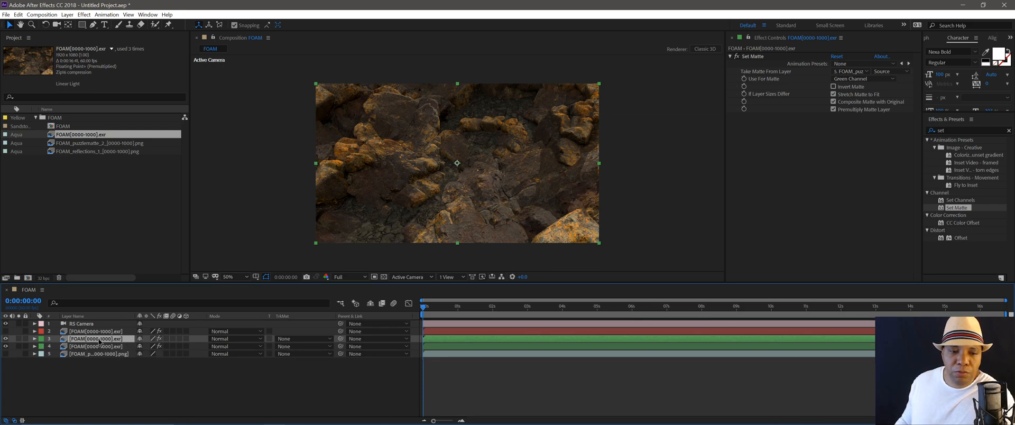
left_click(41, 339)
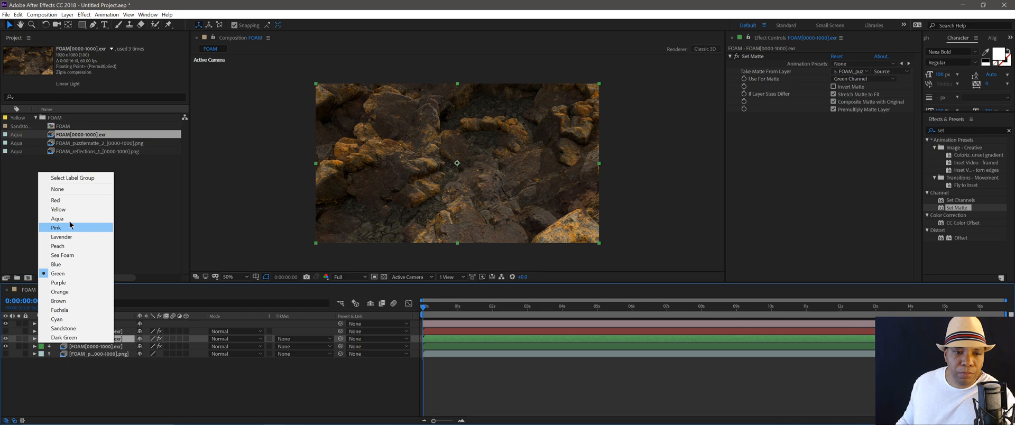
left_click(66, 265)
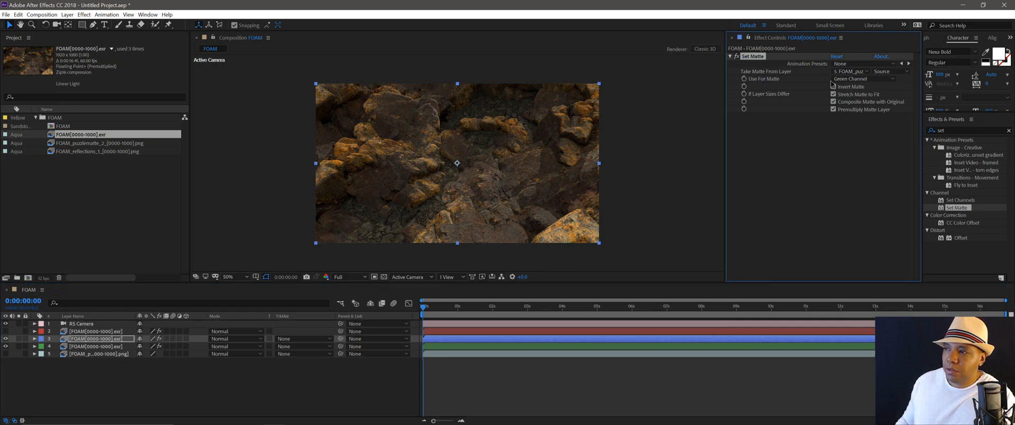
left_click(851, 79)
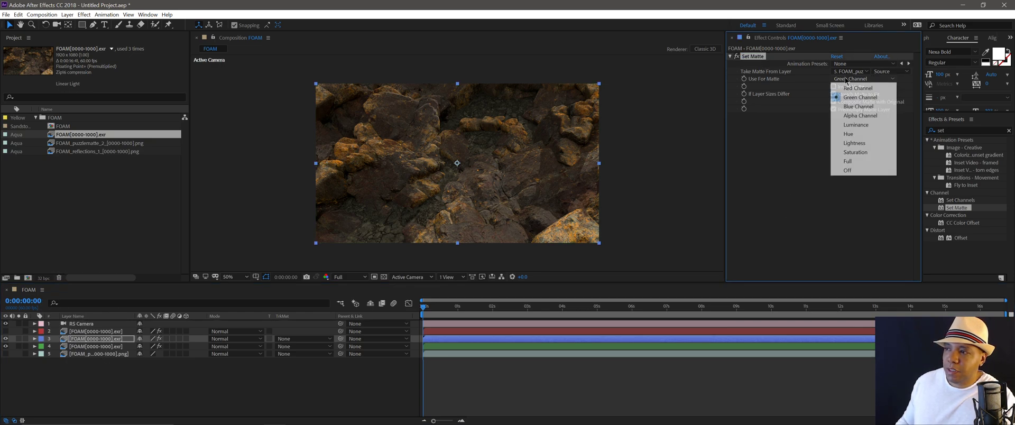
left_click(850, 106)
mouse_move(424, 306)
left_mouse_down()
mouse_move(516, 308)
mouse_move(640, 332)
left_mouse_up()
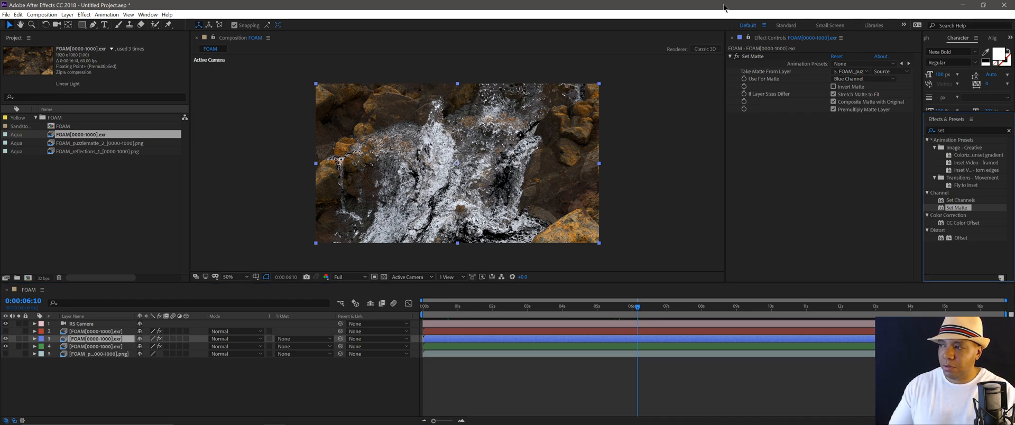
Apply Levels to the rock and water layers, lowering gamma to about 0.75–0.8.
left_click(1009, 131)
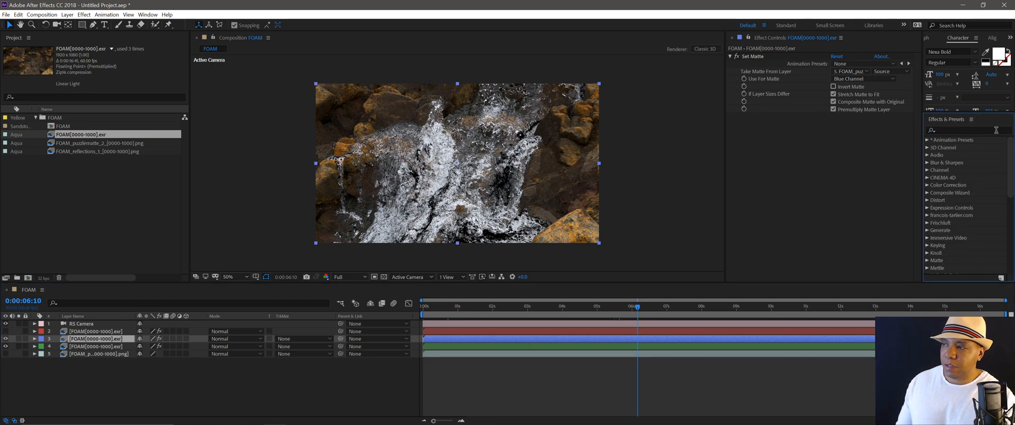
left_click(968, 131)
type("levels")
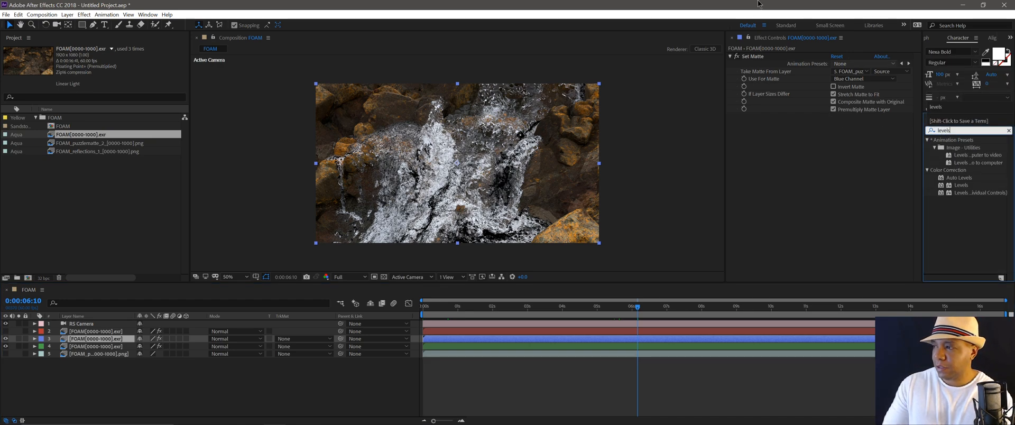
left_click(91, 347)
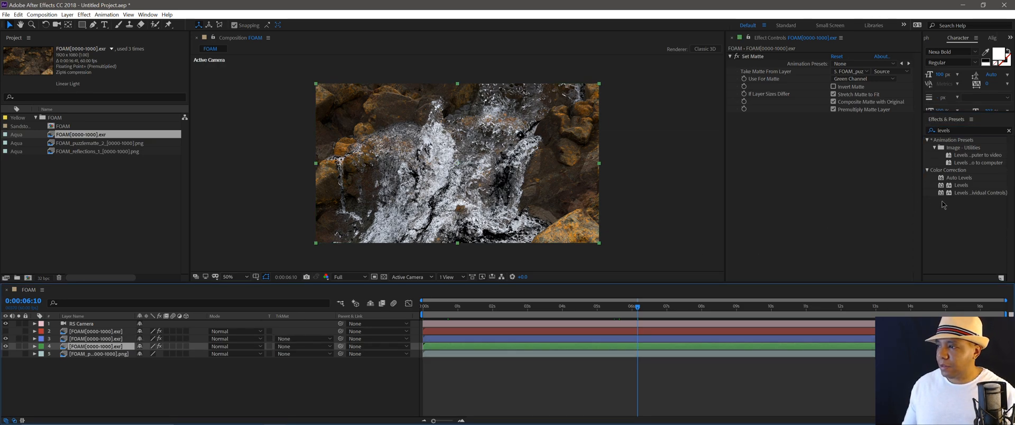
double_click(962, 185)
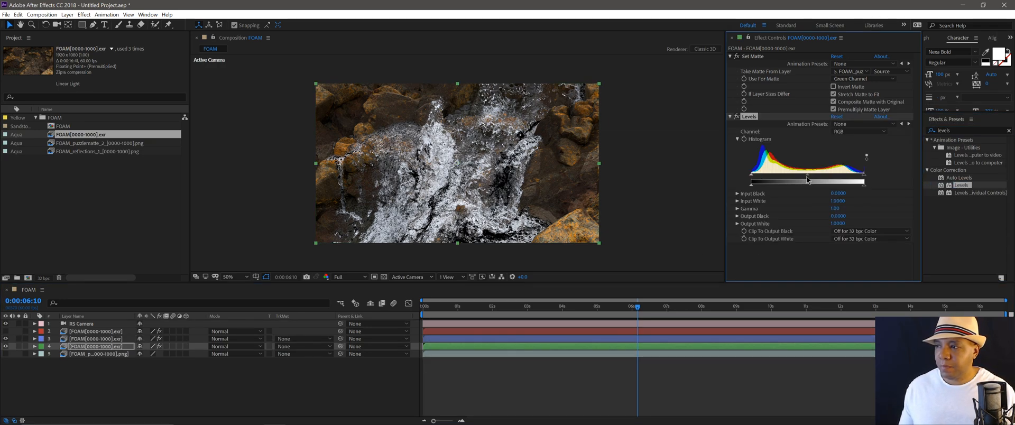
left_click_drag(813, 177, 817, 175)
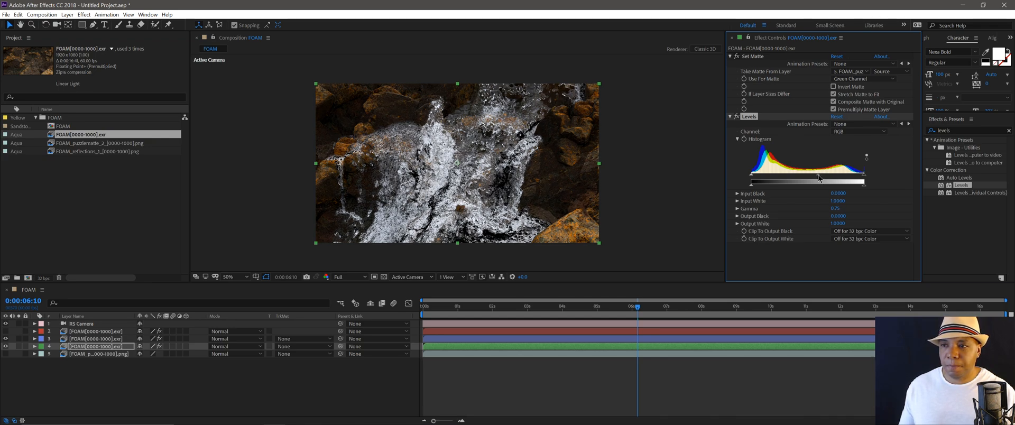
left_click(77, 339)
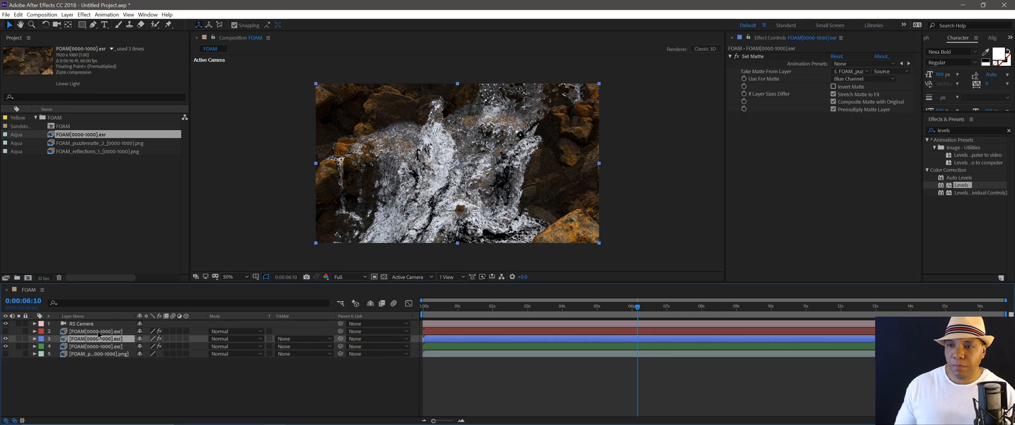
double_click(961, 185)
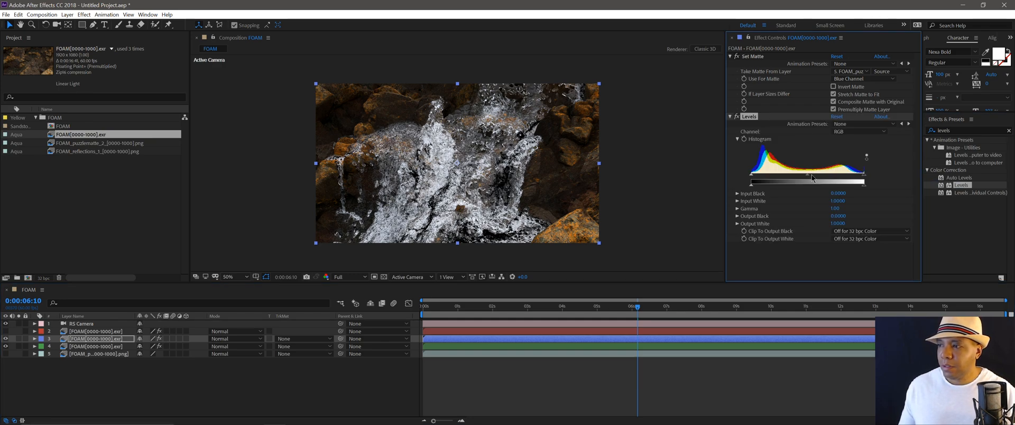
left_click_drag(812, 178, 817, 178)
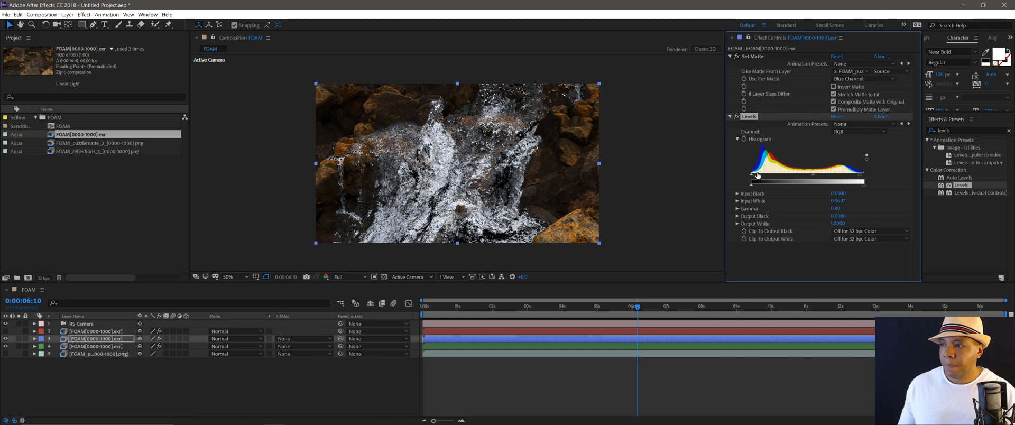
Tint the water layer with Hue/Saturation at a master hue near 164°, then unsolo to show the rocks.
left_click(954, 130)
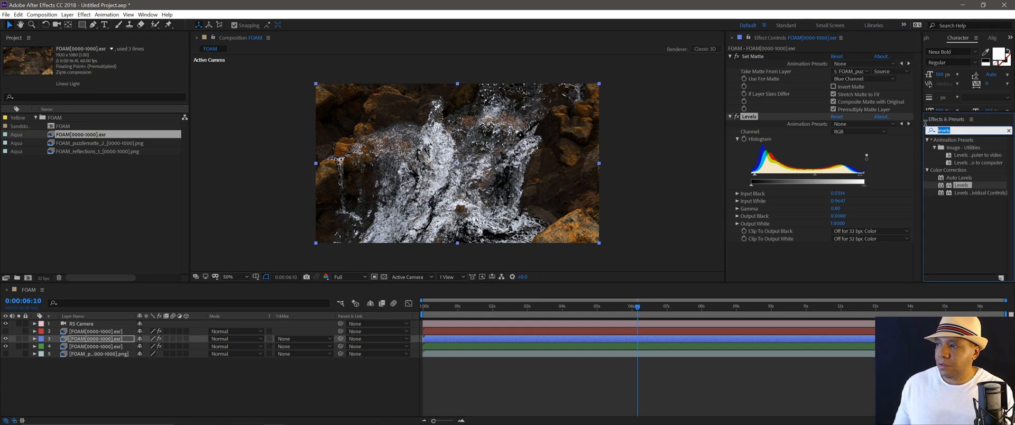
key("ctrl+a")
type("hue")
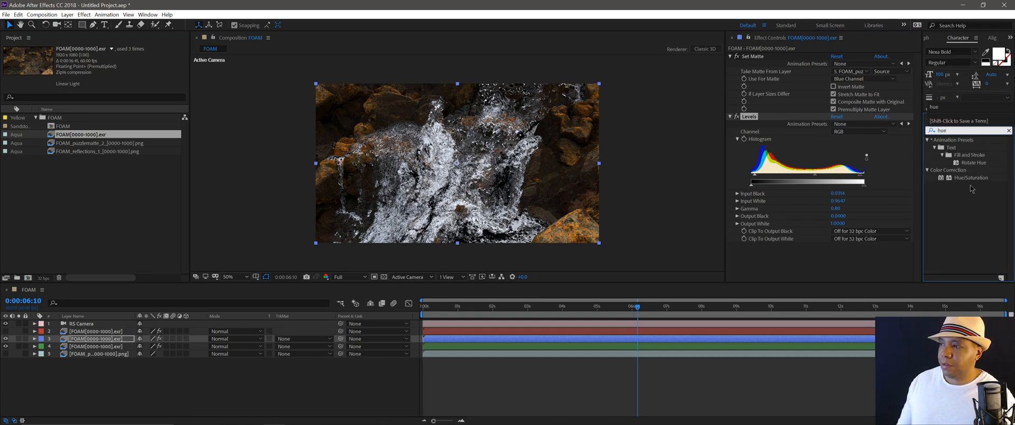
mouse_move(970, 178)
left_mouse_down()
mouse_move(848, 252)
mouse_move(799, 258)
left_mouse_up()
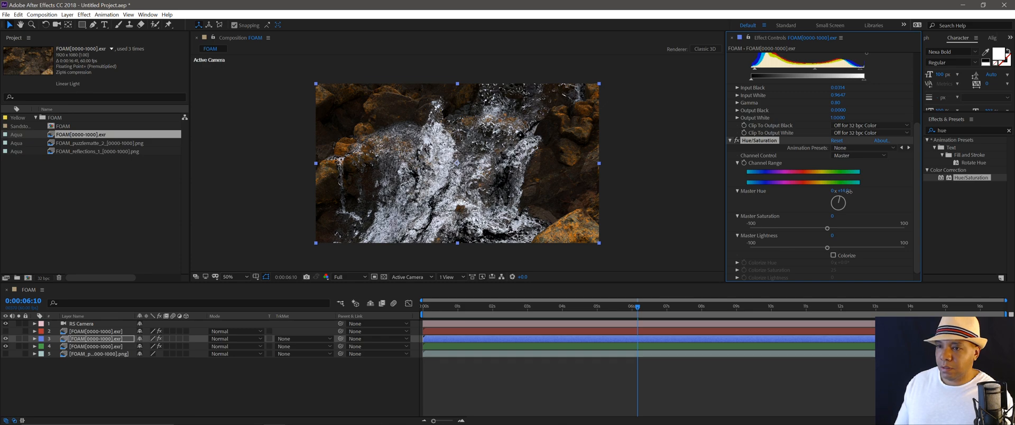
left_click_drag(842, 192, 850, 191)
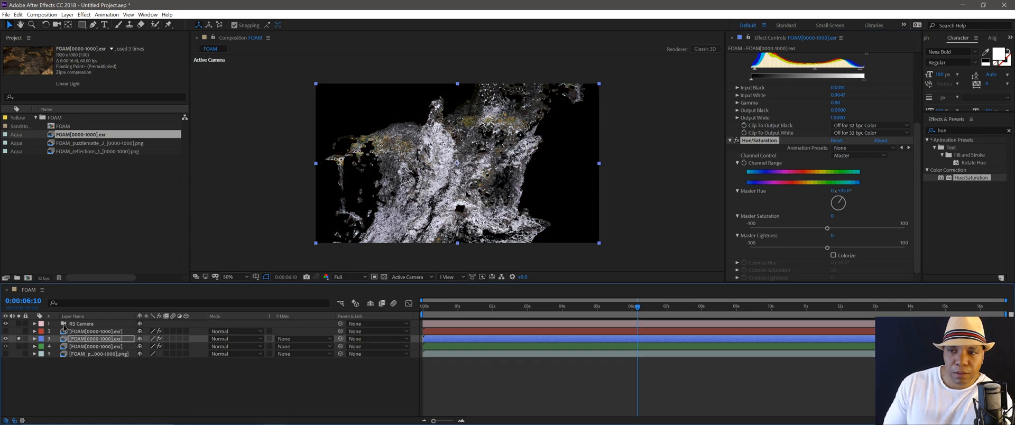
left_click_drag(843, 191, 854, 190)
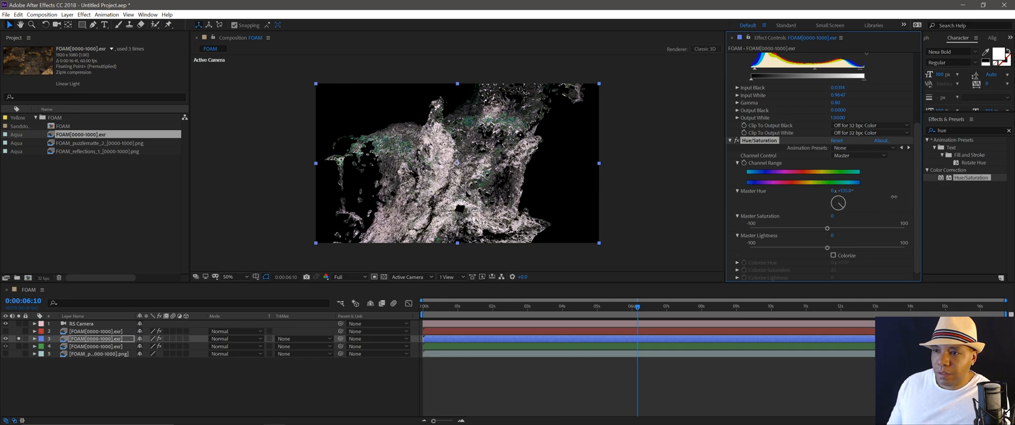
left_click_drag(837, 191, 842, 191)
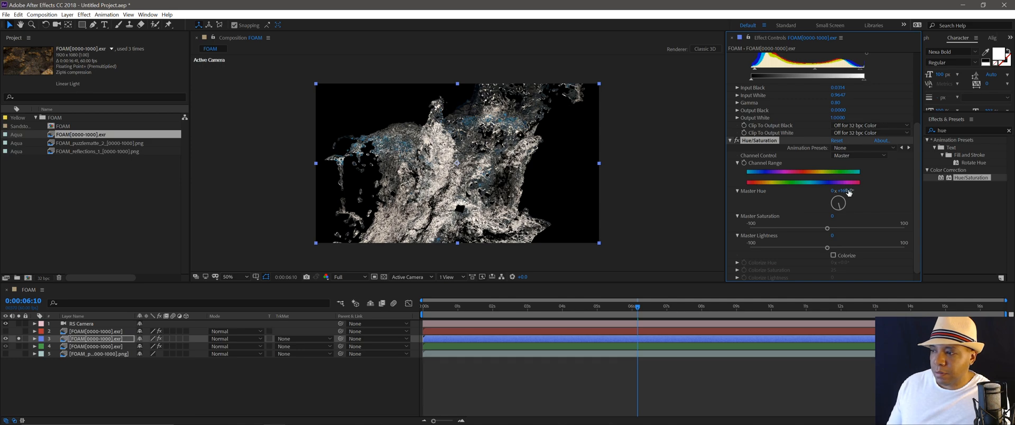
left_click_drag(849, 193, 846, 192)
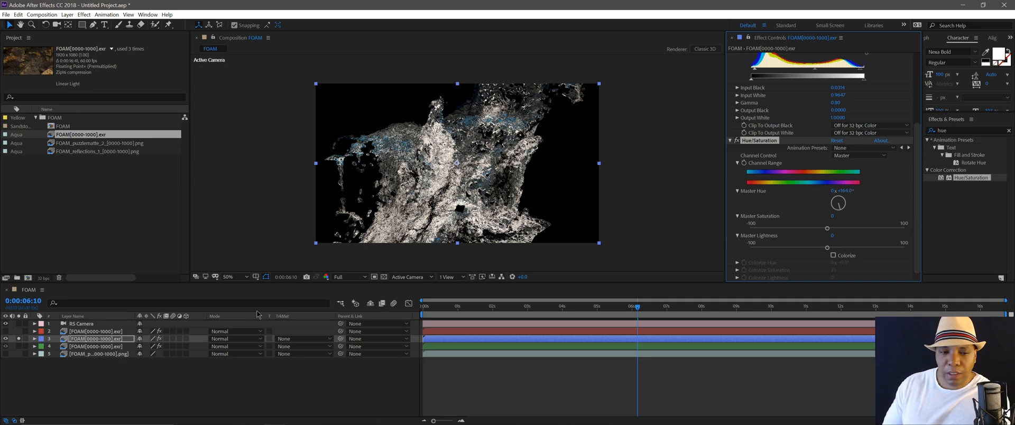
left_click(6, 339)
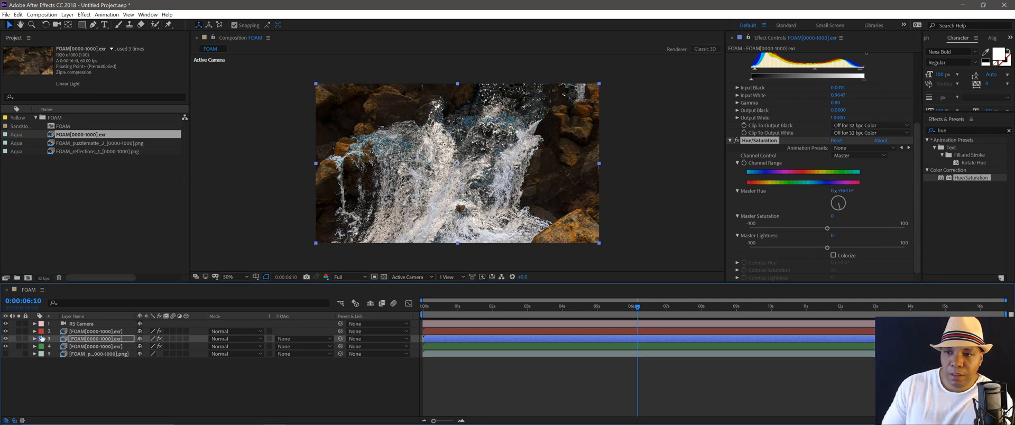
Darken the foam layer with Levels at gamma 0.53 and delete layer 3's Hue/Saturation.
left_click(84, 332)
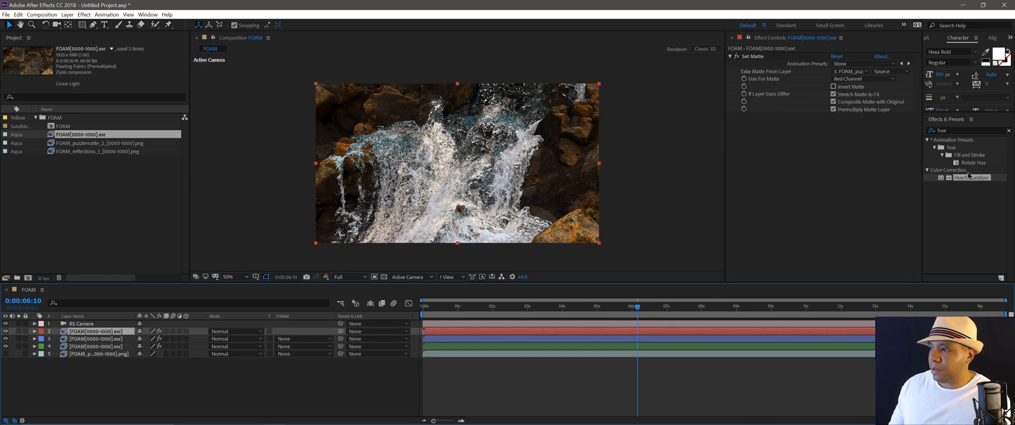
double_click(967, 132)
type("levels")
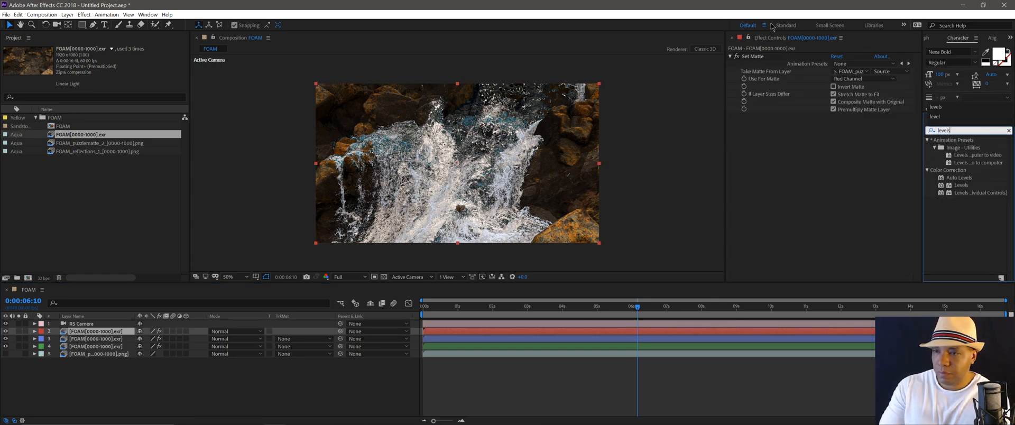
double_click(961, 185)
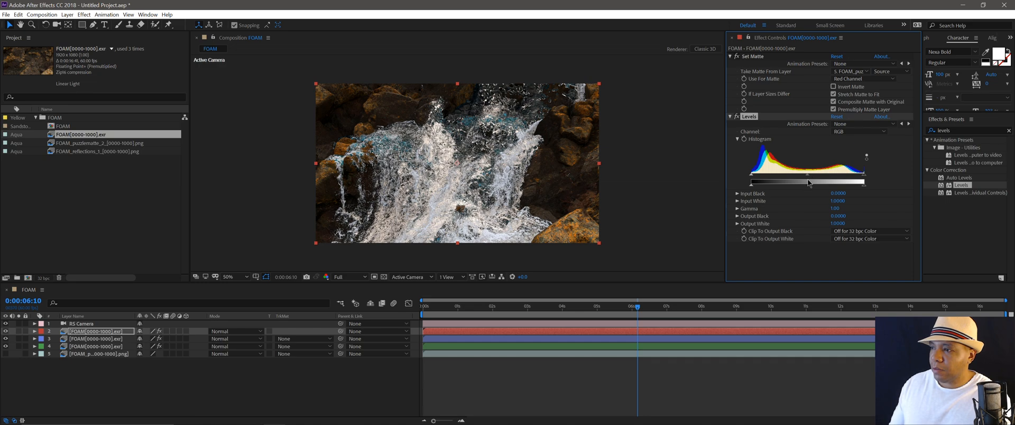
left_click_drag(815, 175, 829, 177)
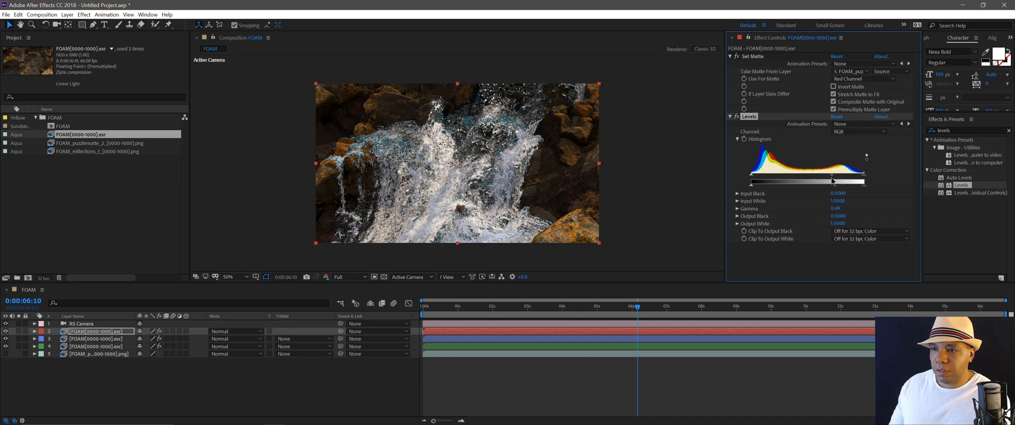
key("ctrl+Down")
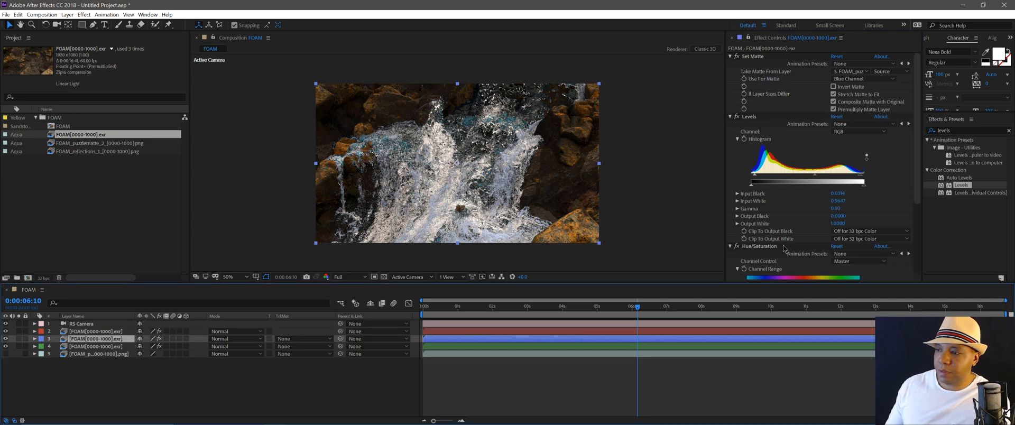
left_click(761, 247)
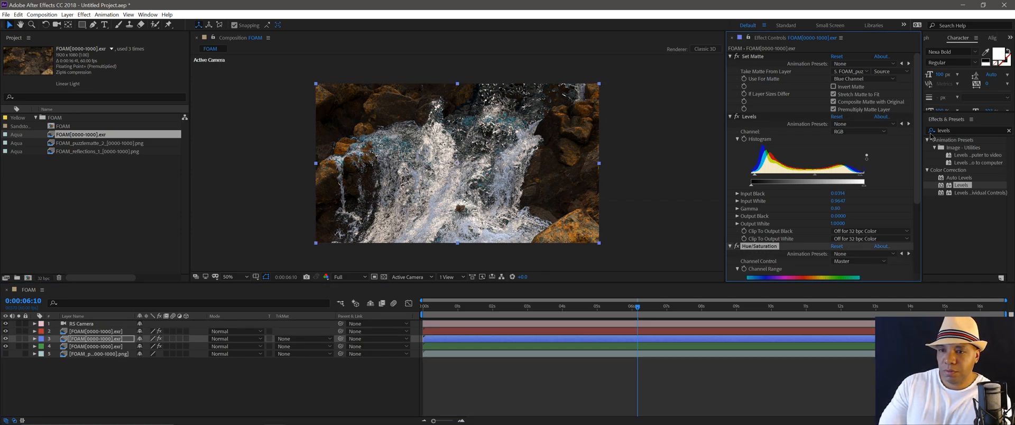
key("Delete")
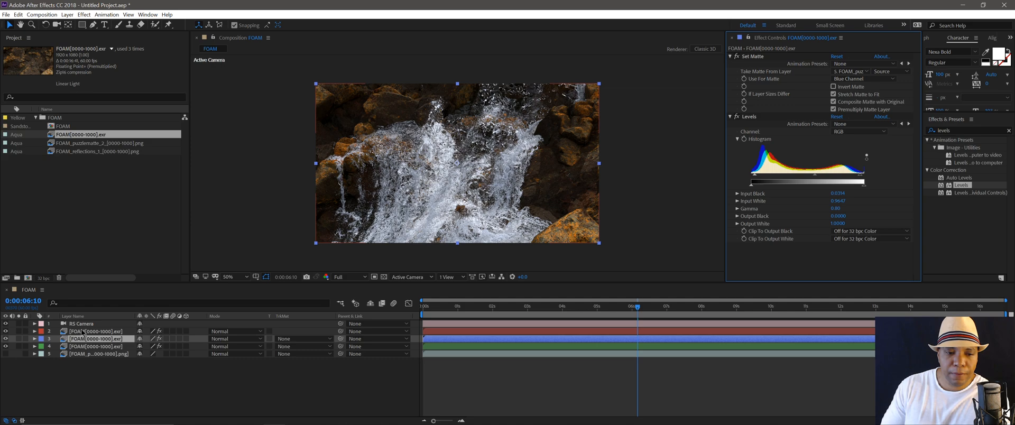
Solo the foam layer, collapse its effects and apply RSMB motion blur.
left_click(84, 331)
left_click(21, 331)
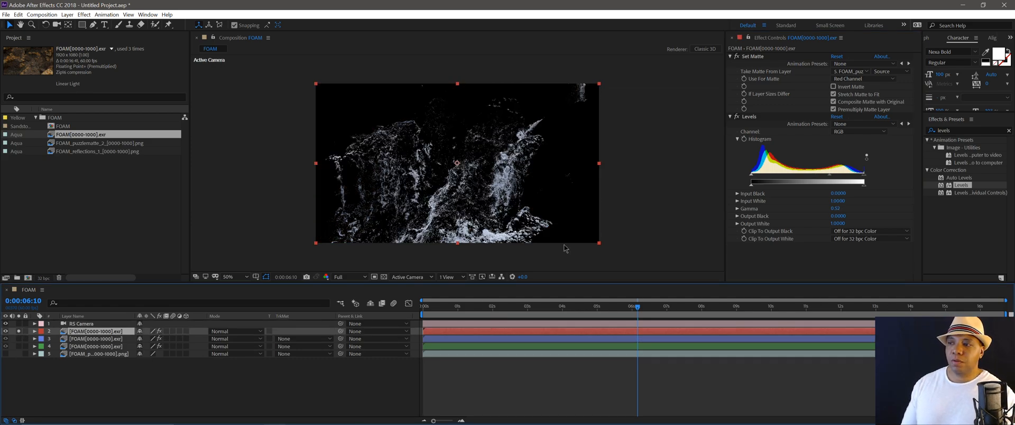
left_click(731, 56)
left_click(731, 64)
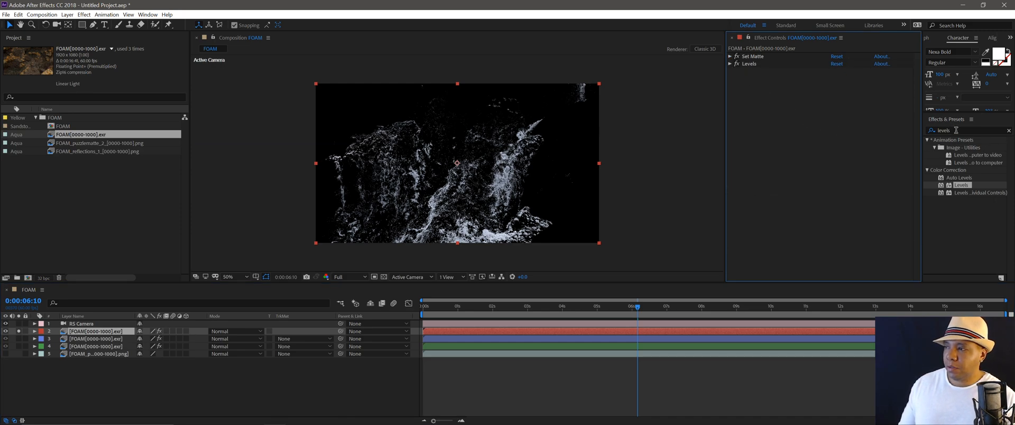
double_click(981, 131)
type("rsmb")
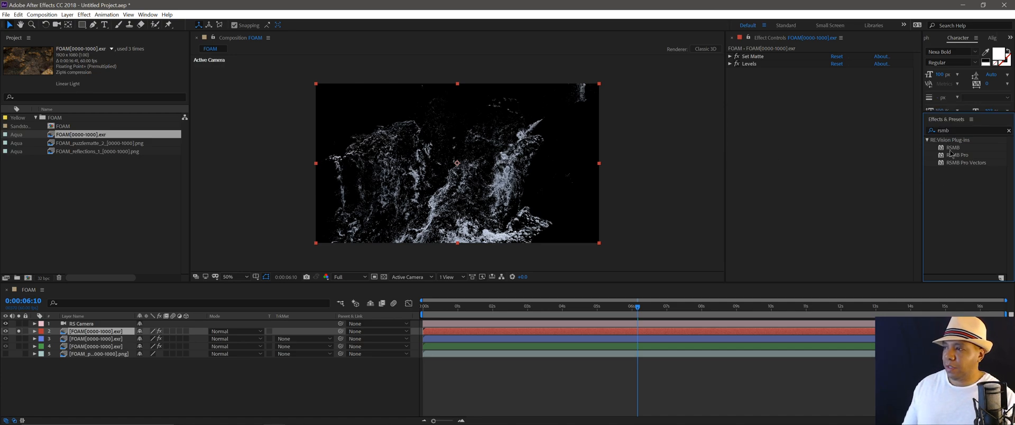
left_click_drag(952, 148, 851, 167)
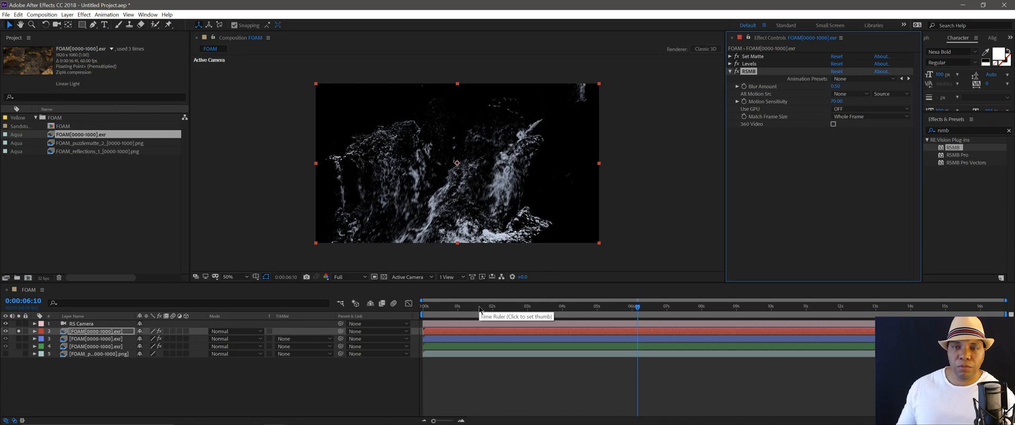
left_click(95, 331)
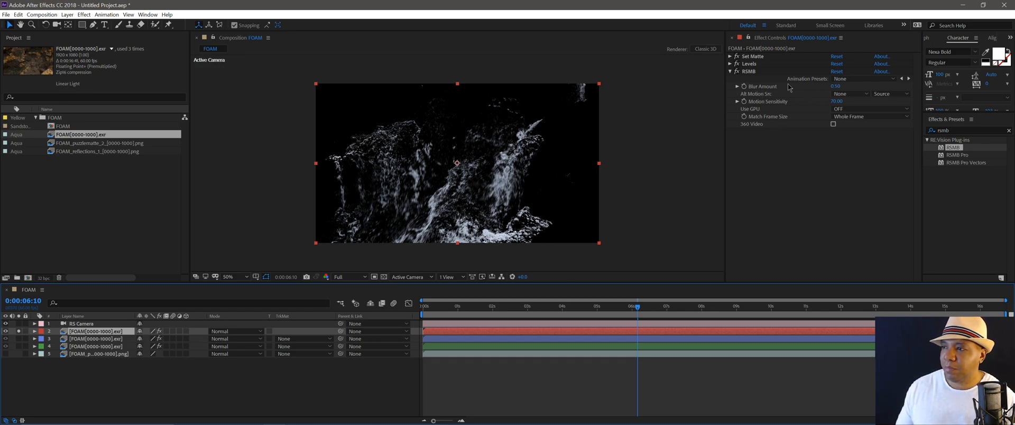
Set RSMB Blur Amount to 3.00 with Use GPU ON and preview around 4:05.
mouse_move(834, 86)
left_mouse_down()
mouse_move(865, 89)
mouse_move(843, 87)
left_mouse_up()
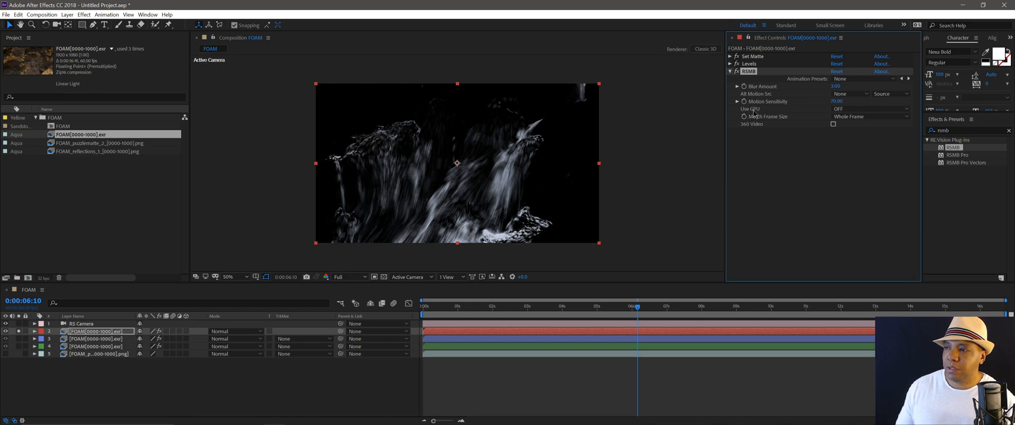
left_click(869, 109)
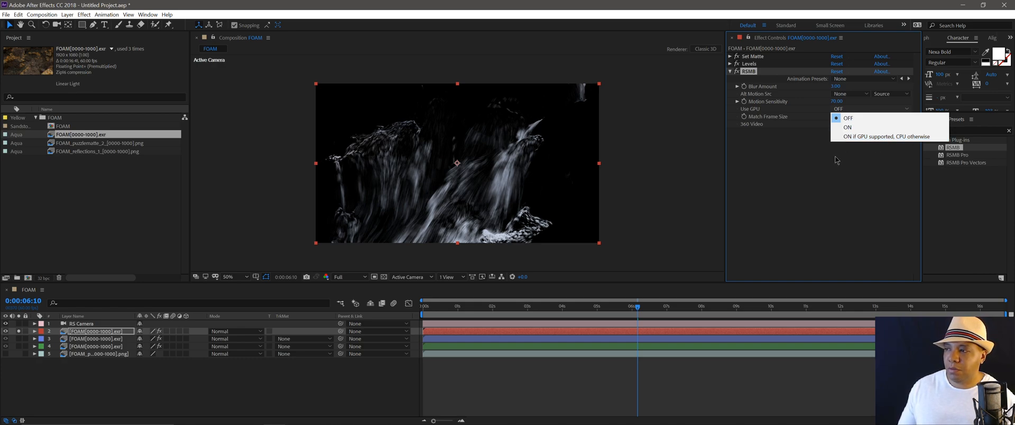
left_click(848, 128)
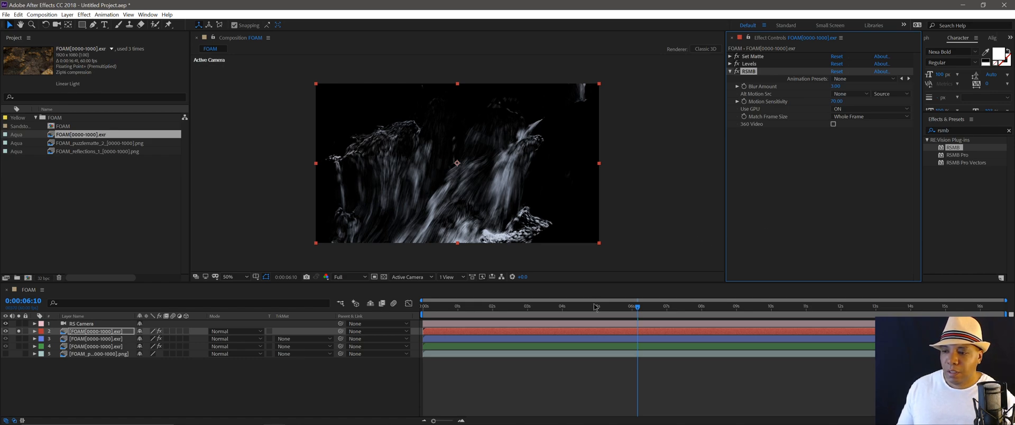
left_click(568, 307)
left_click_drag(568, 307, 564, 306)
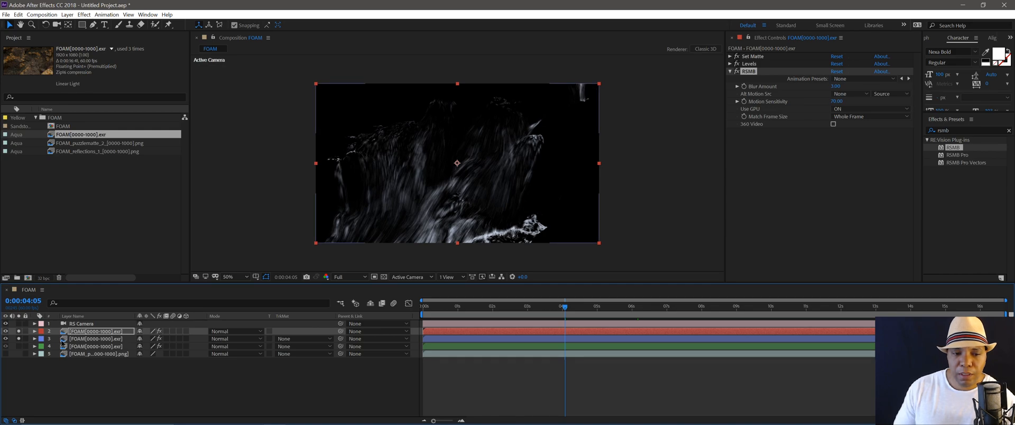
Unsolo the foam and give the water layer RSMB at blur amount 1.00 with GPU on.
left_click(18, 331)
left_click(94, 338)
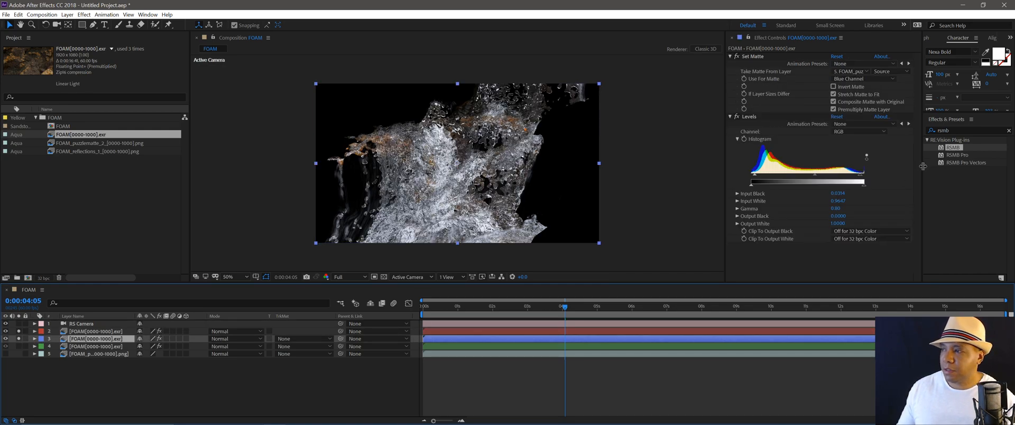
double_click(954, 147)
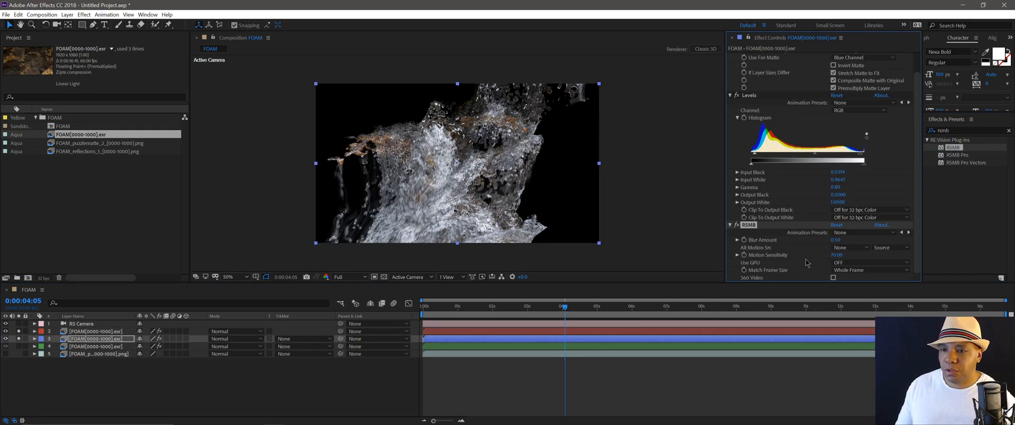
left_click(840, 263)
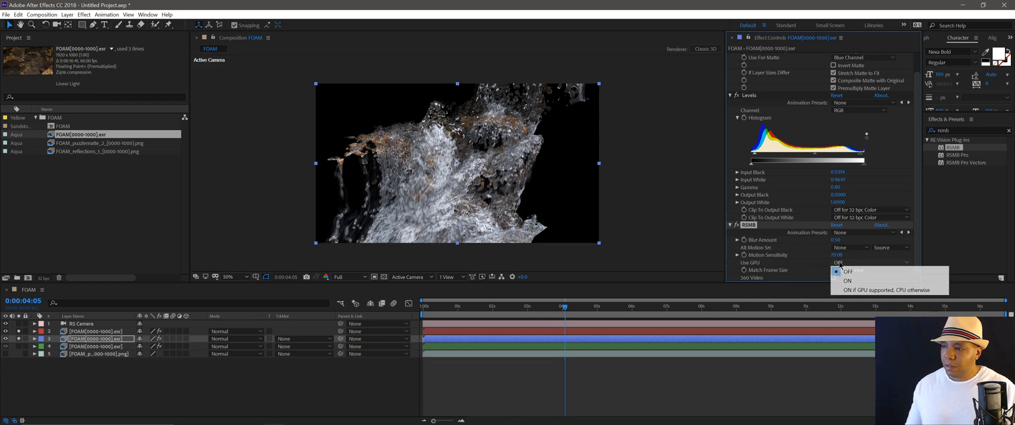
left_click(842, 280)
left_click(835, 239)
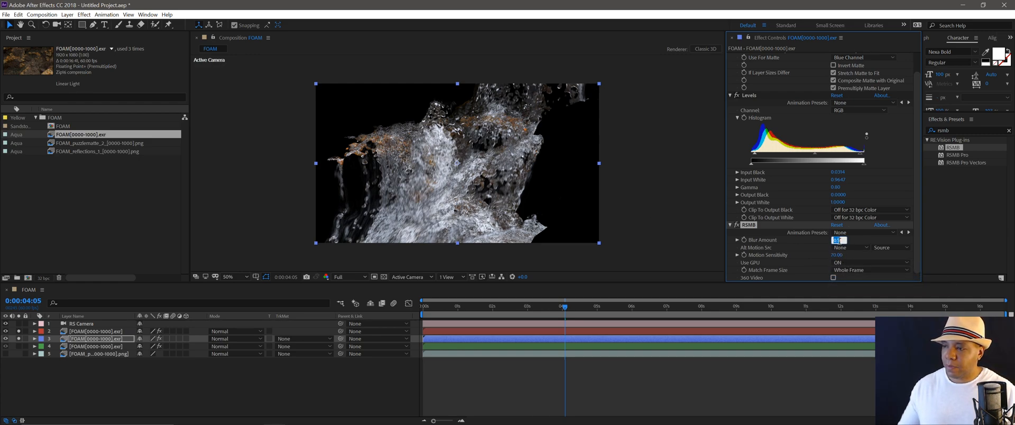
type("1")
key("Return")
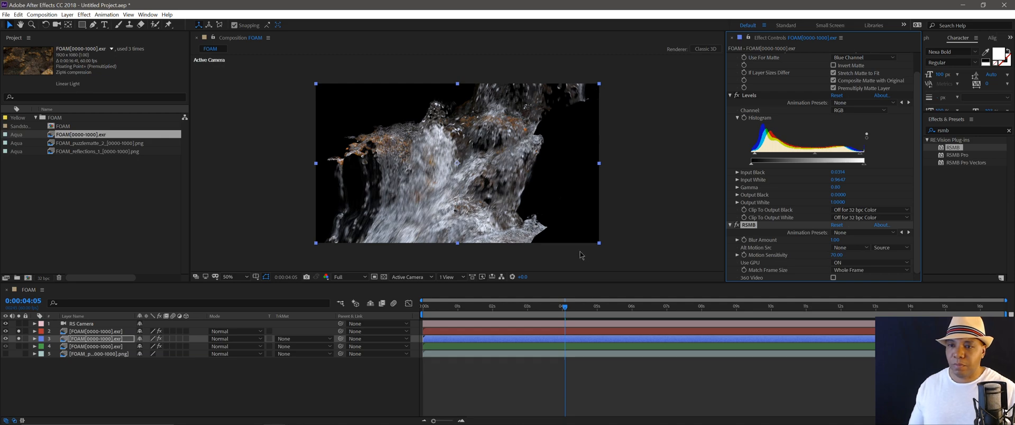
Show the hidden render layer again and preview around eight seconds.
left_click(6, 347)
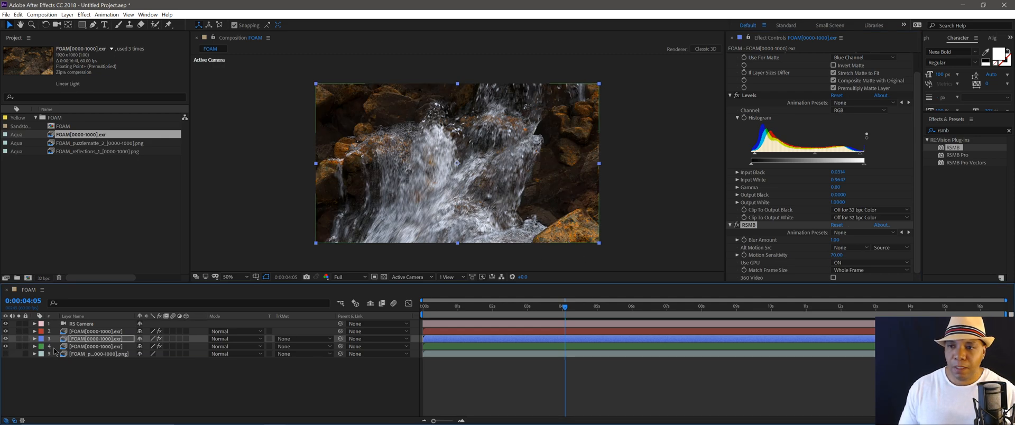
left_click_drag(564, 306, 700, 307)
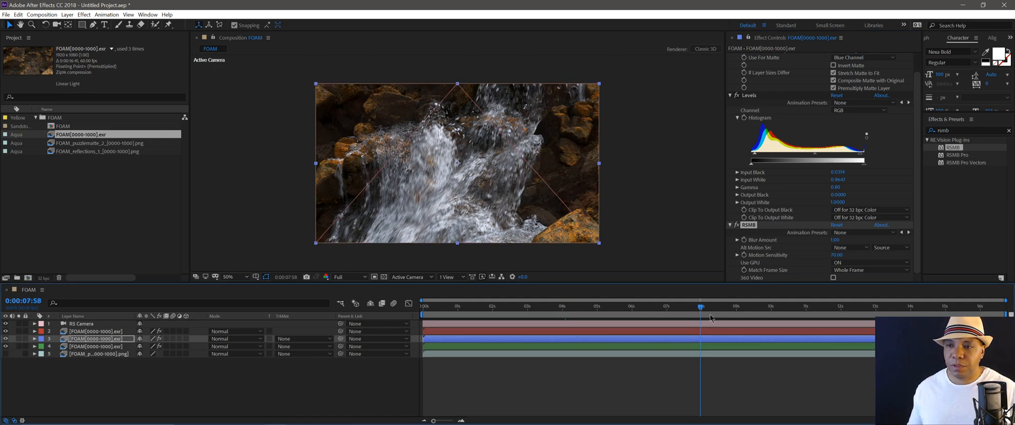
Add a new adjustment layer above the composition's layers.
left_click(155, 384)
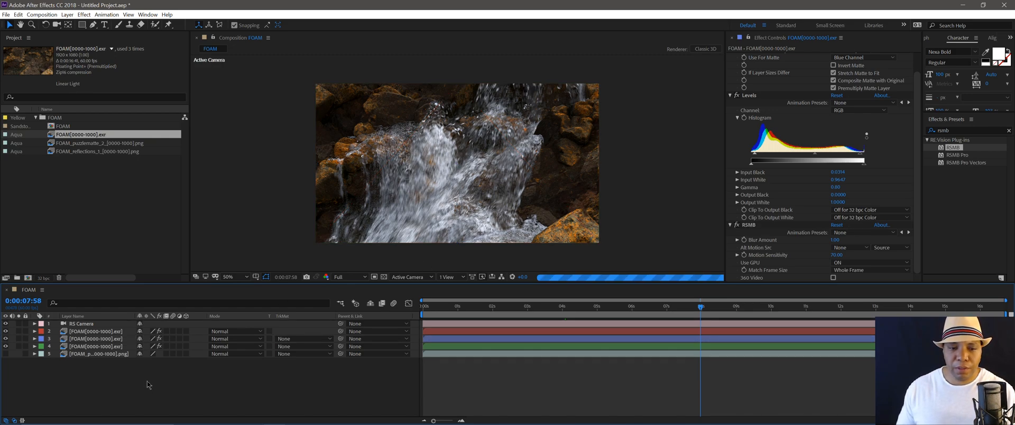
right_click(141, 382)
left_click(132, 388)
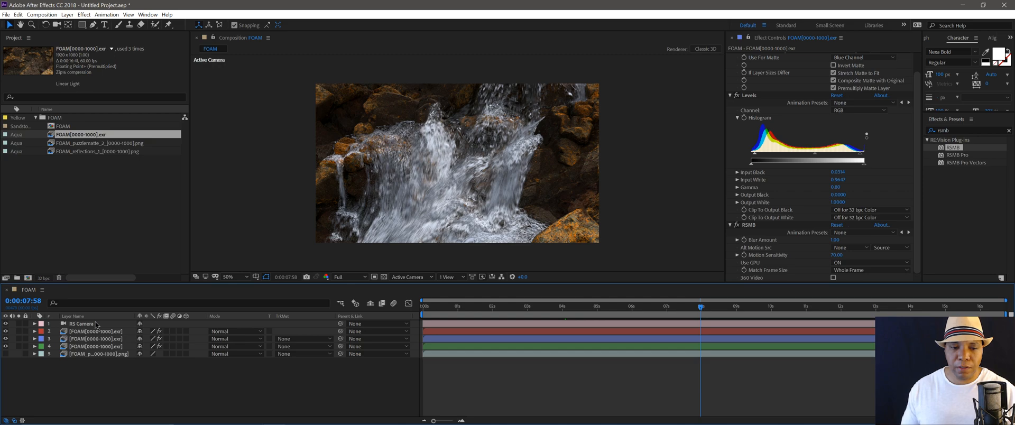
right_click(113, 380)
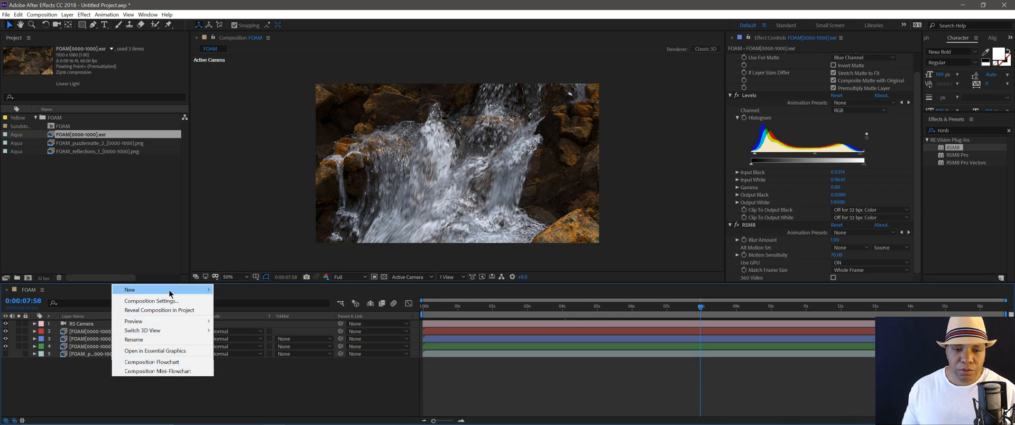
mouse_move(158, 290)
left_click(262, 355)
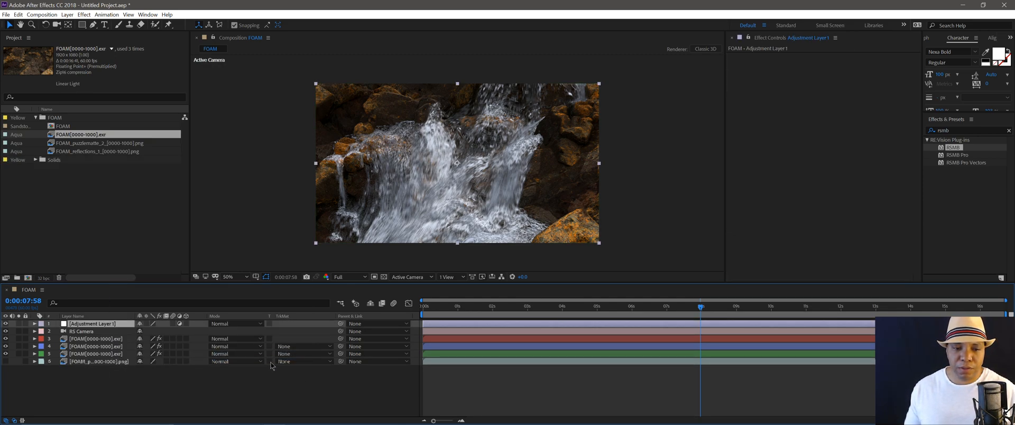
Apply MisFire Vignette to the adjustment layer with Intensity lowered to about 30%.
left_click(942, 131)
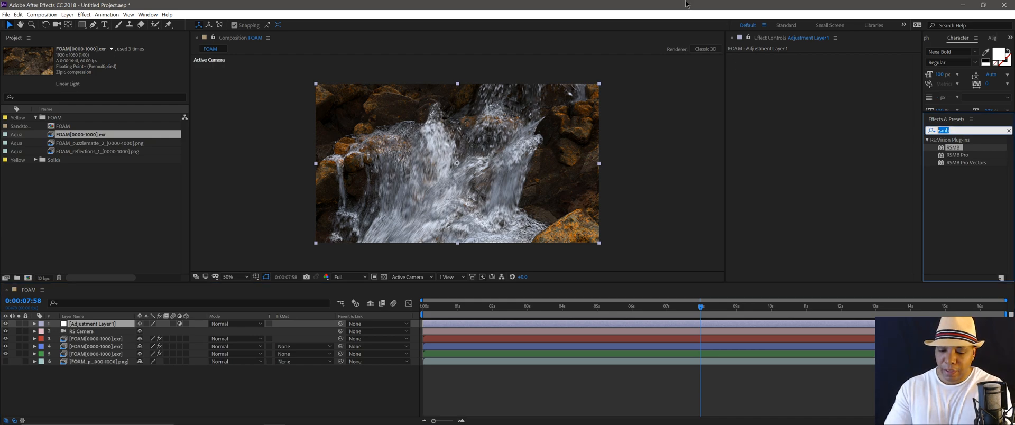
type("vig")
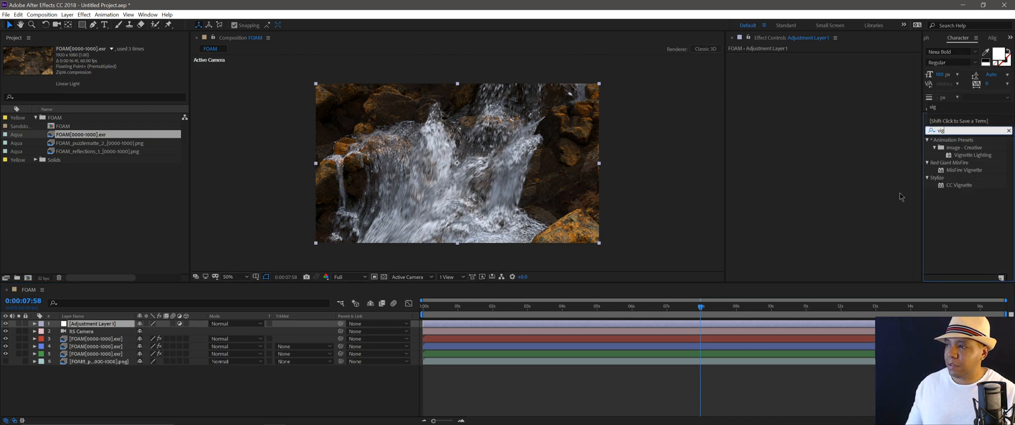
left_click_drag(963, 169, 956, 166)
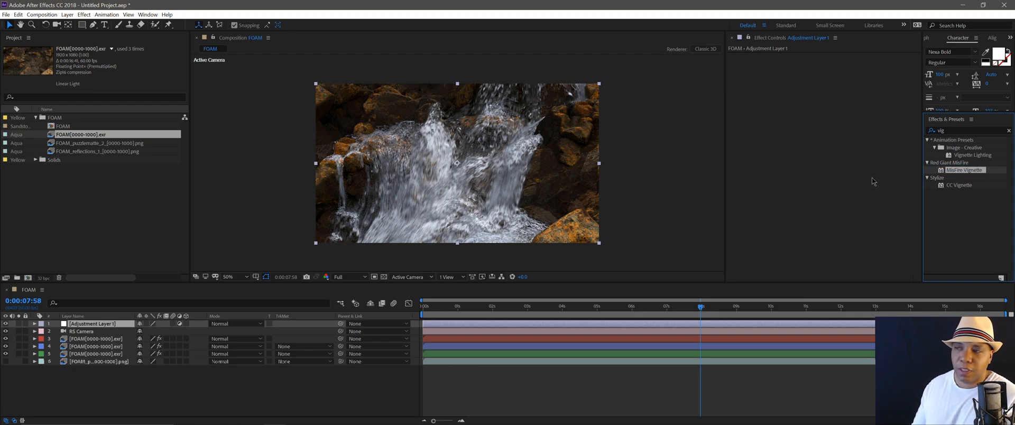
left_click_drag(963, 170, 832, 188)
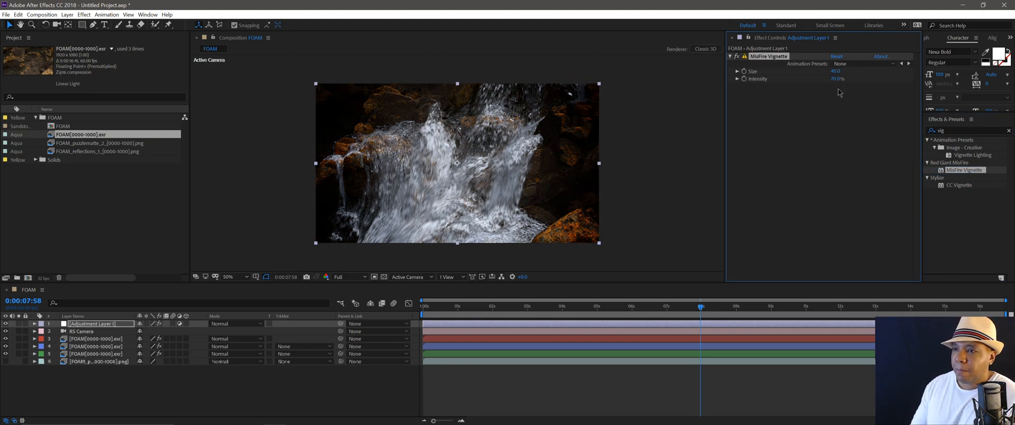
left_click_drag(838, 79, 824, 79)
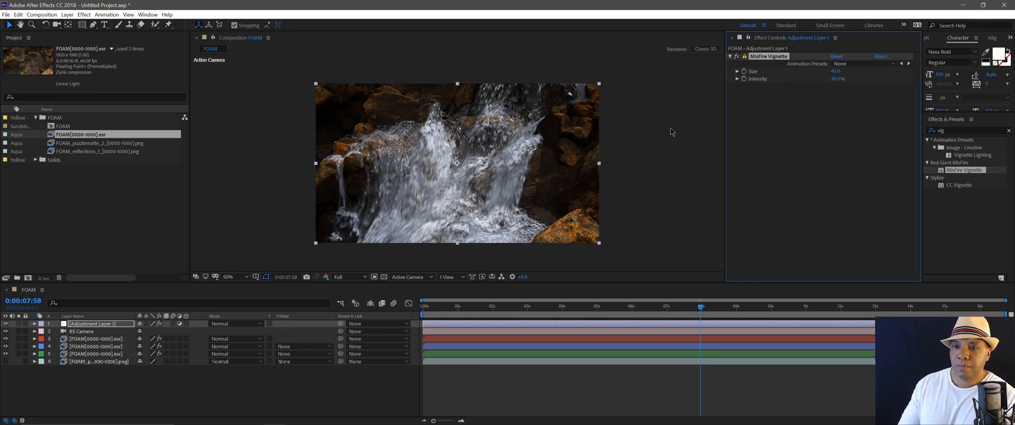
Add a second adjustment layer on top and apply the Magic Bullet Looks effect to it.
left_click(115, 378)
left_click(72, 324)
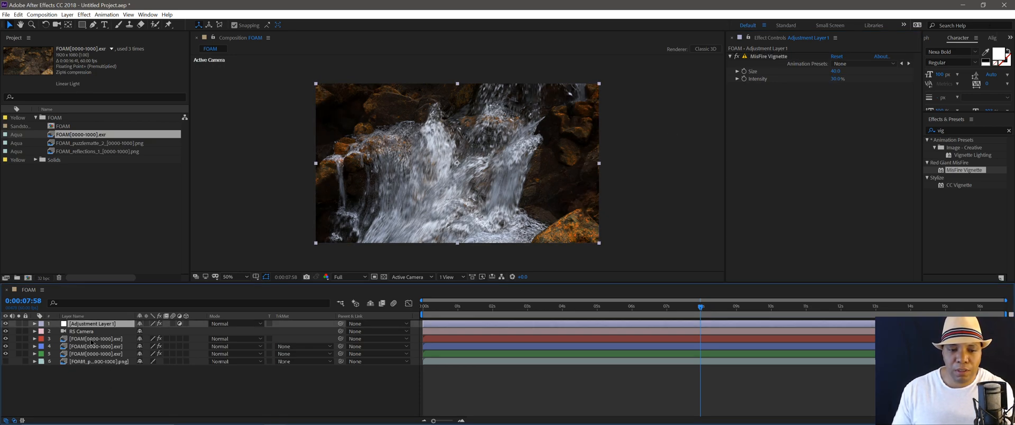
left_click(96, 381)
right_click(87, 299)
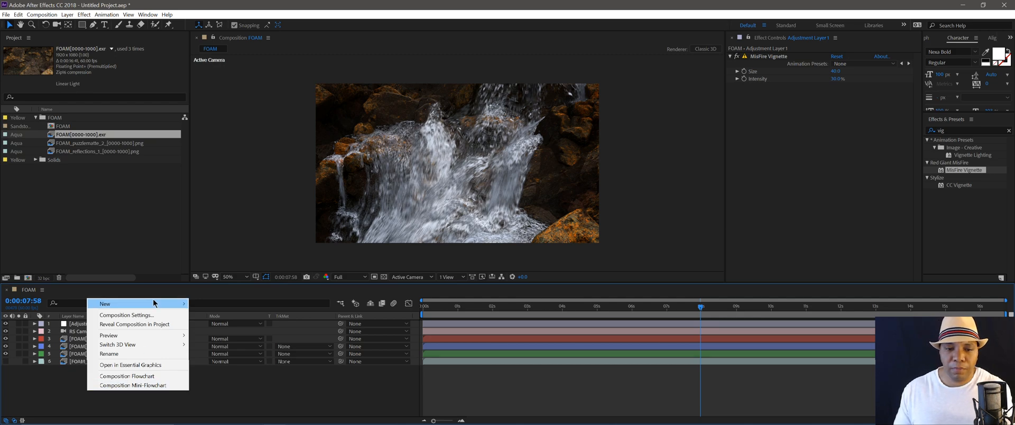
left_click(218, 371)
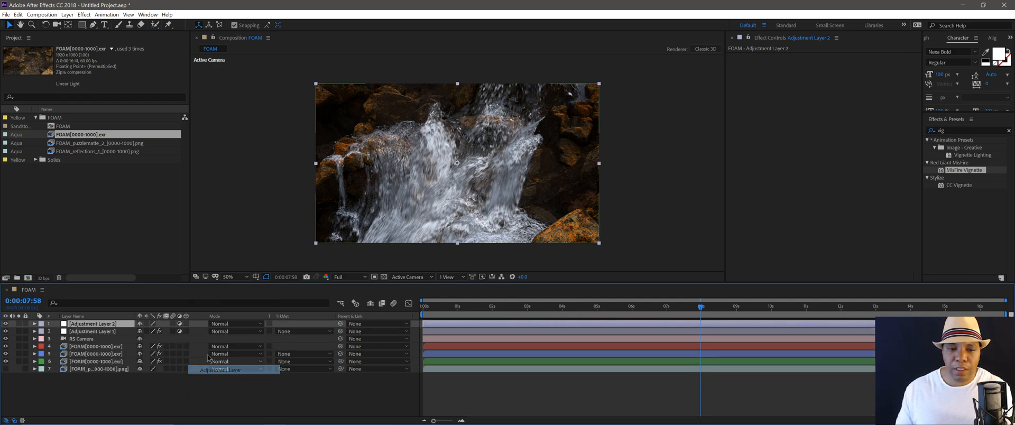
left_click(968, 130)
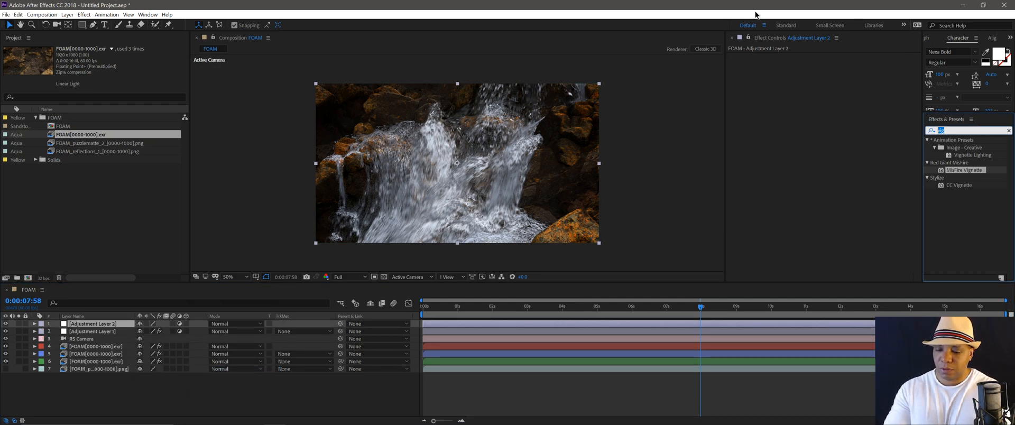
type("looks")
double_click(951, 149)
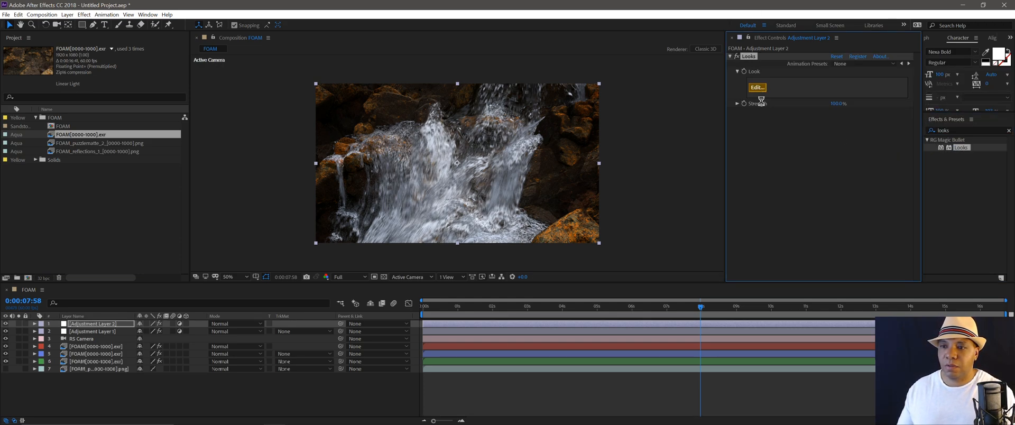
Audition Duotone Pushed, Impulsive 3 Way, Impulsive 4 Way and Big Duotone, settling on Shadow Detail.
left_click(757, 87)
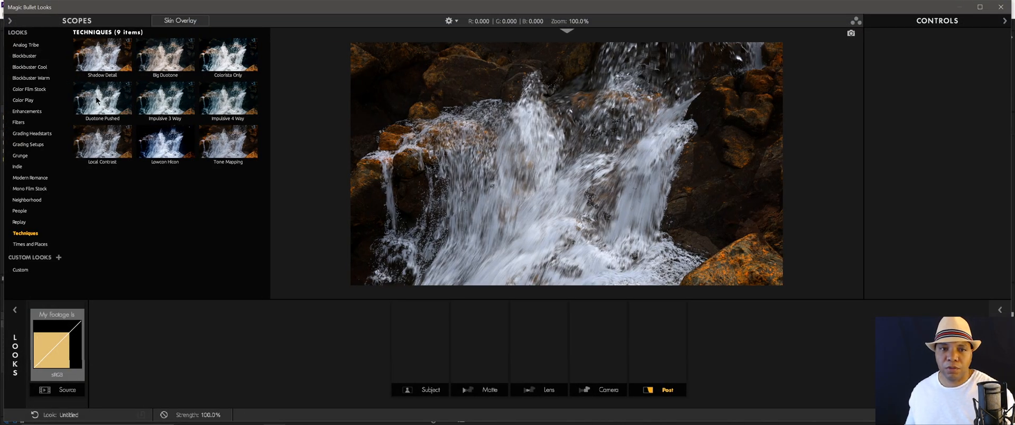
left_click(97, 97)
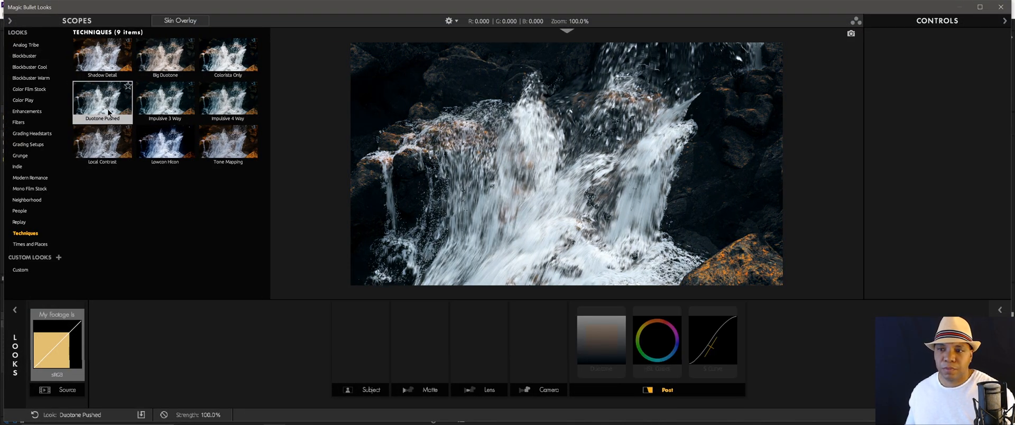
left_click(159, 114)
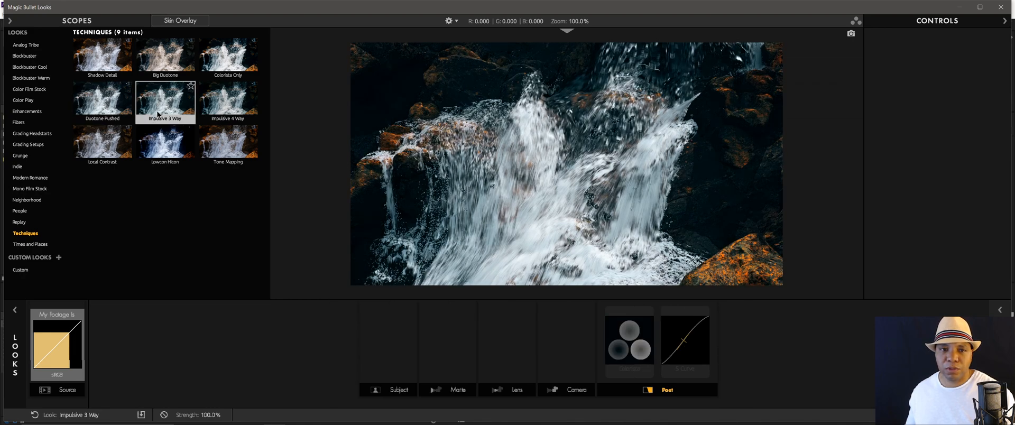
left_click(219, 102)
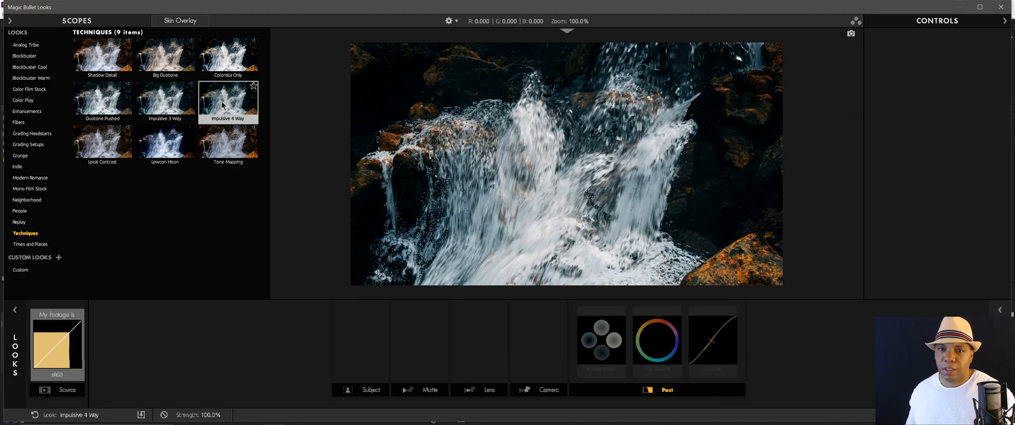
left_click(162, 60)
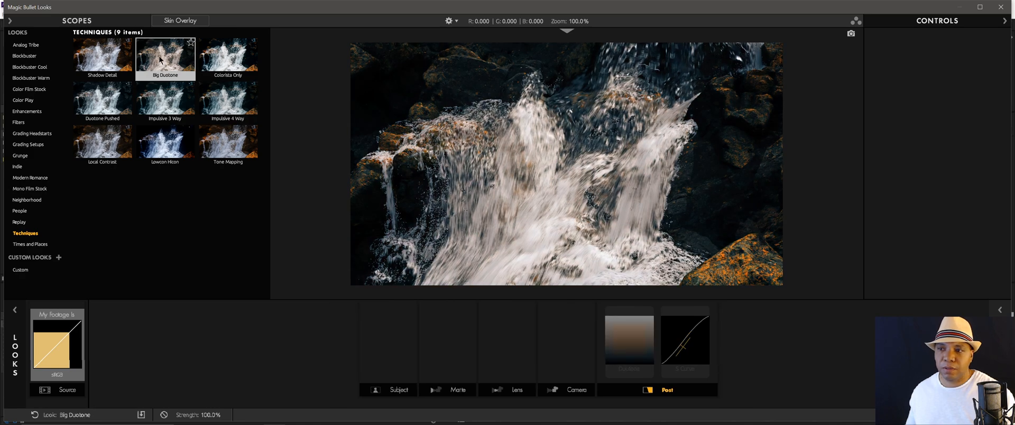
left_click(98, 53)
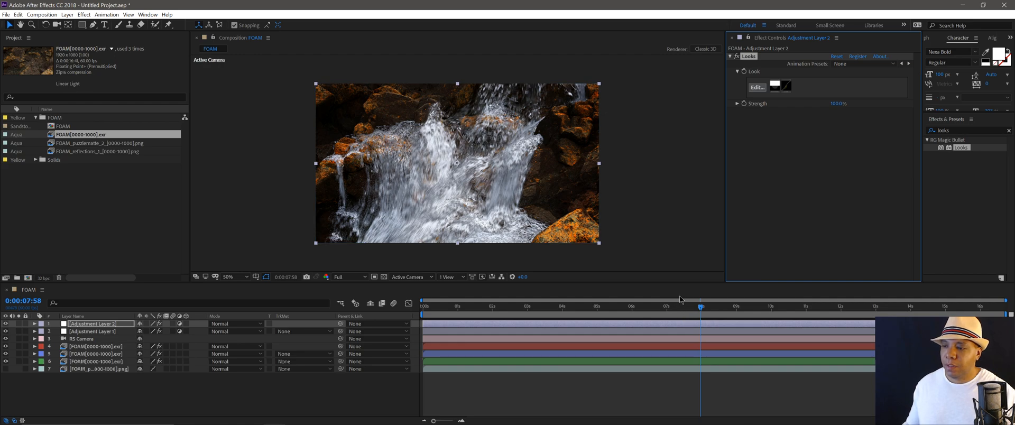
left_click(739, 308)
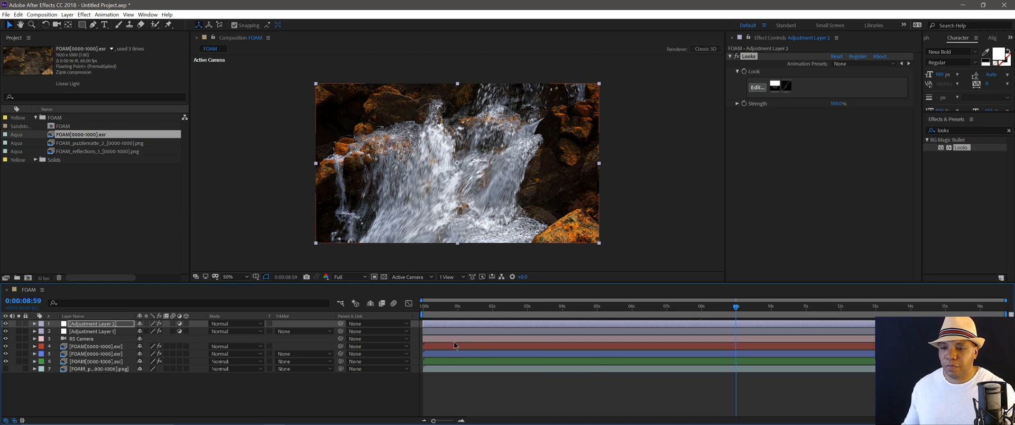
left_click(492, 311)
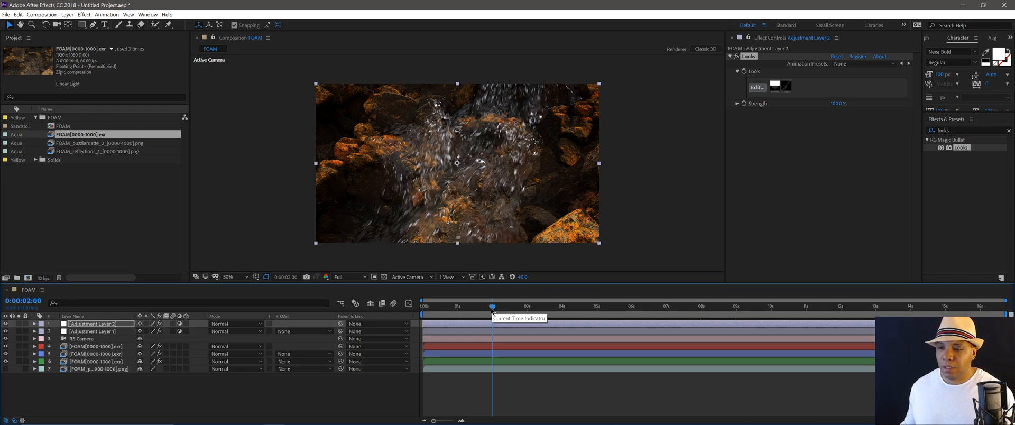
left_click(528, 308)
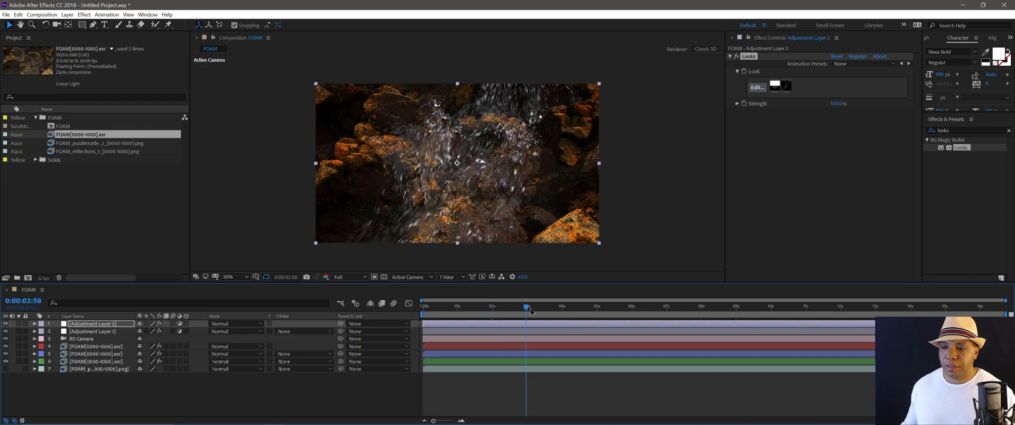
left_click(563, 308)
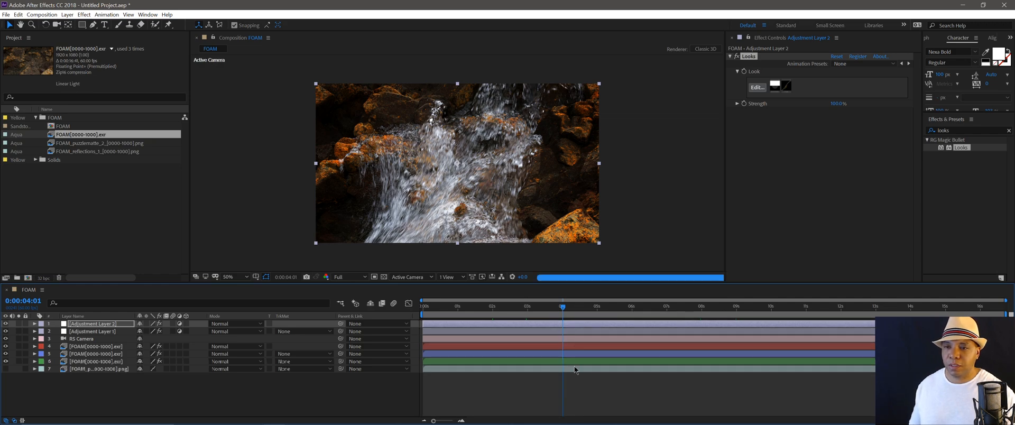